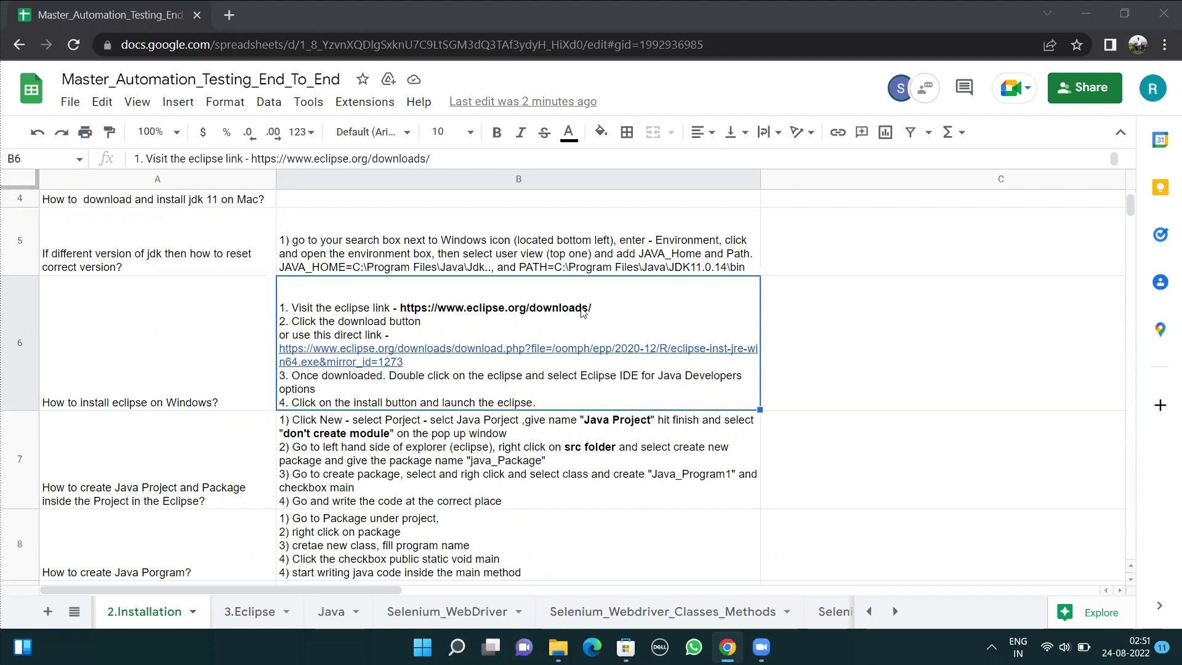
pyautogui.click(595, 311)
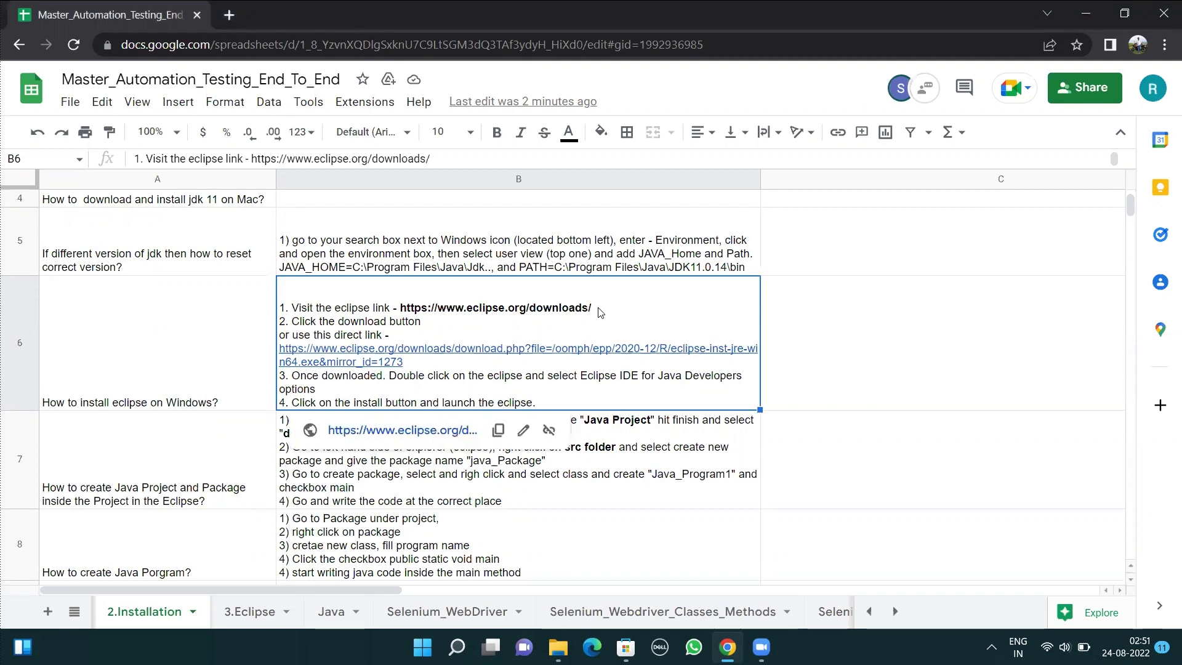
pyautogui.doubleClick(543, 302)
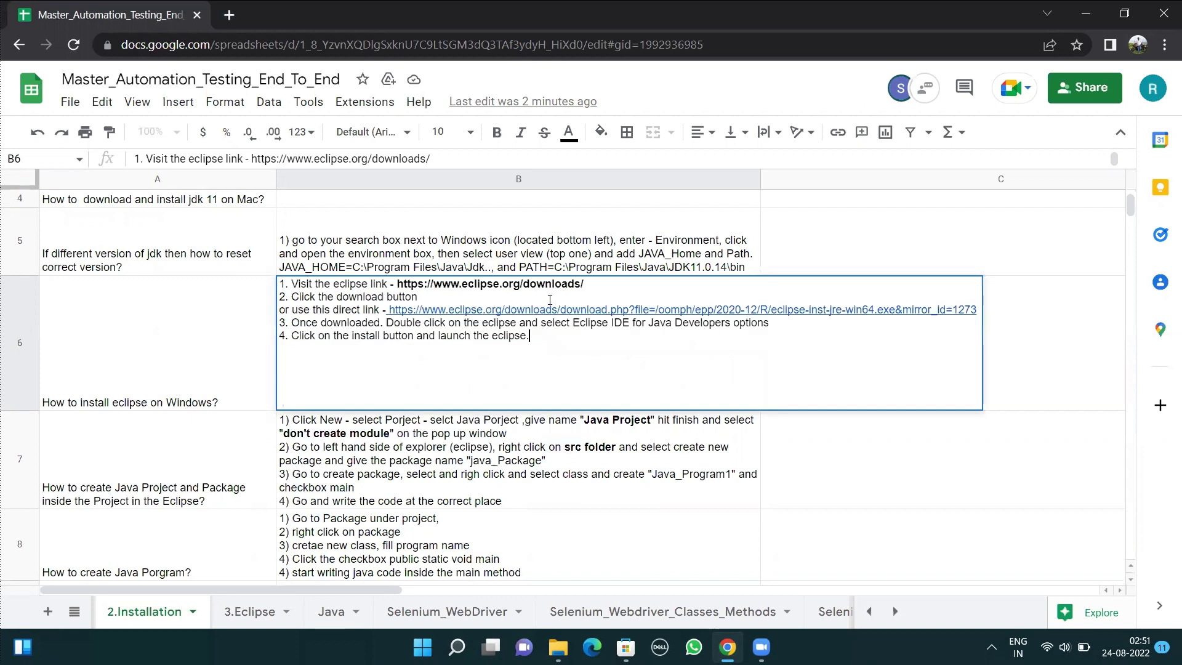
pyautogui.moveTo(597, 285); pyautogui.dragTo(397, 284)
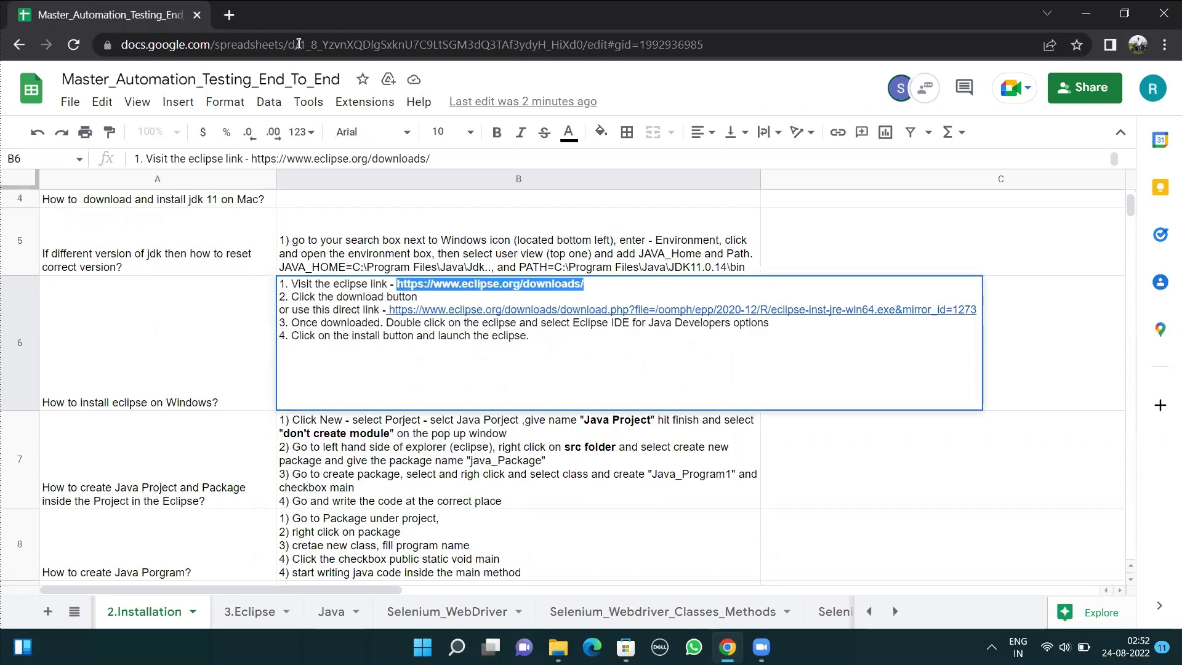
pyautogui.hotkey('ctrl', 'c')
pyautogui.click(229, 15)
pyautogui.hotkey('ctrl', 'v')
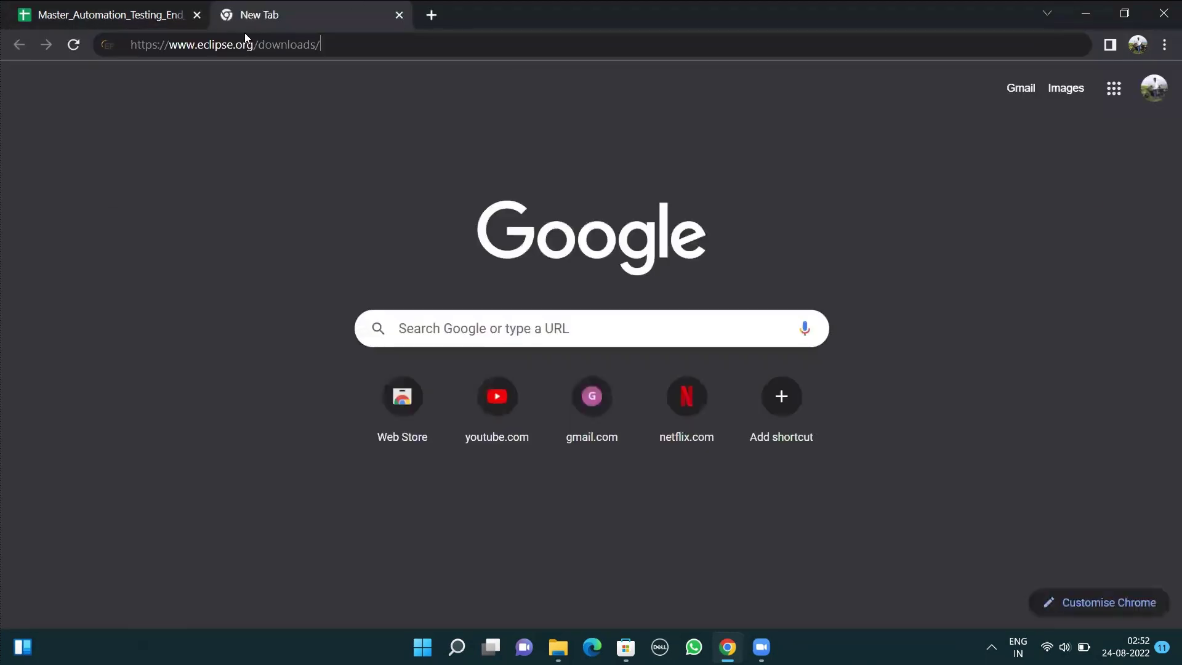
pyautogui.press('Return')
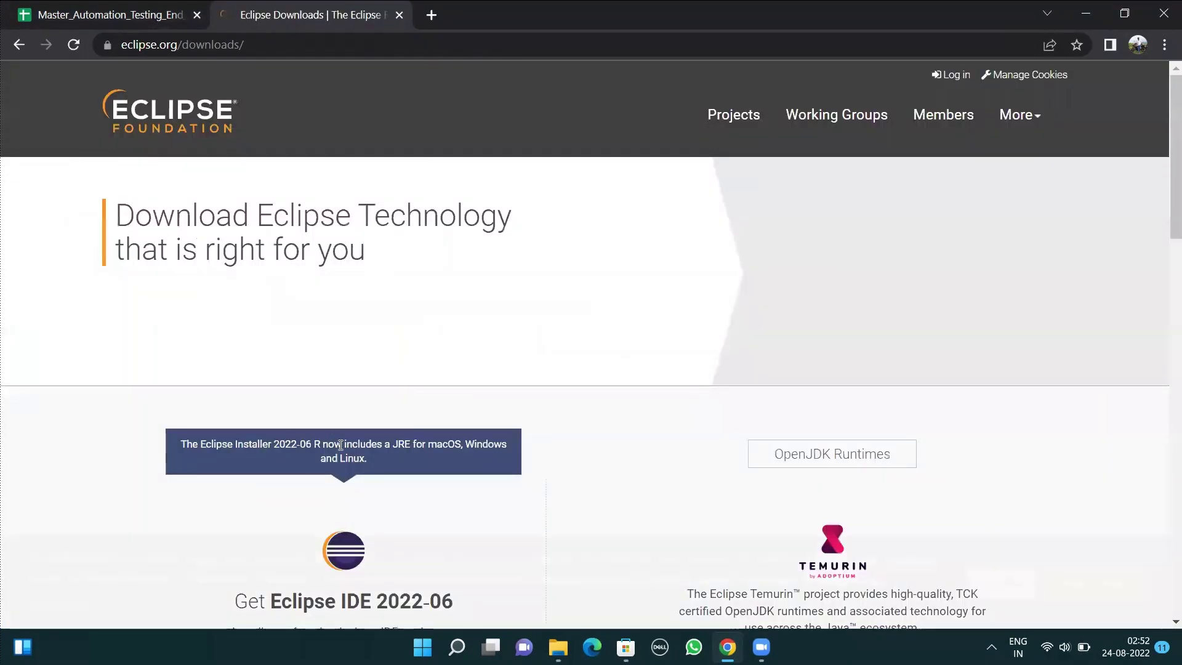
# Open the Windows installer's mirror page for Eclipse IDE 2022-06, return to the spreadsheet and close the Eclipse page
pyautogui.scroll(-4, 335, 454)
pyautogui.click(356, 417)
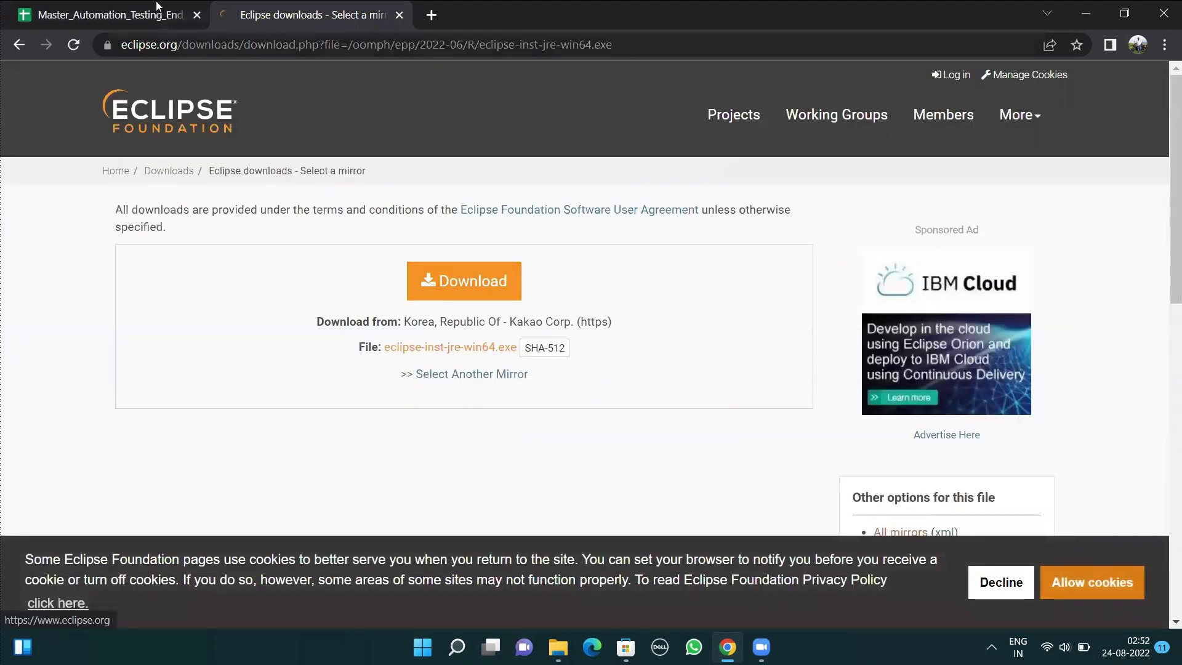
pyautogui.click(111, 15)
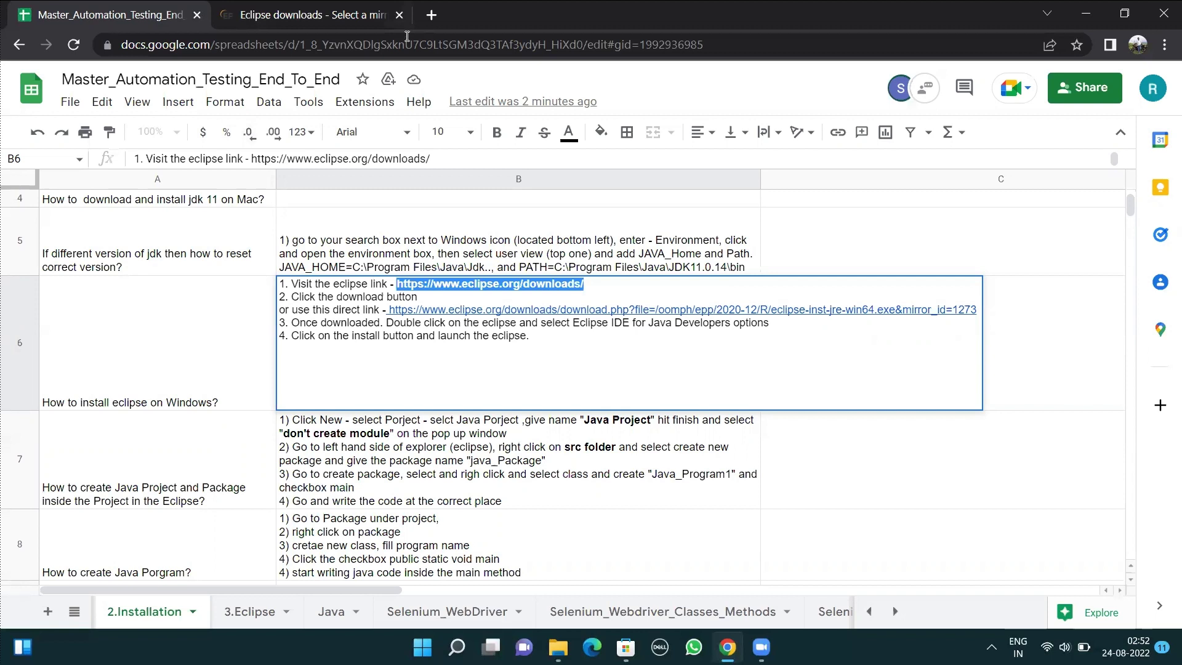
pyautogui.click(399, 15)
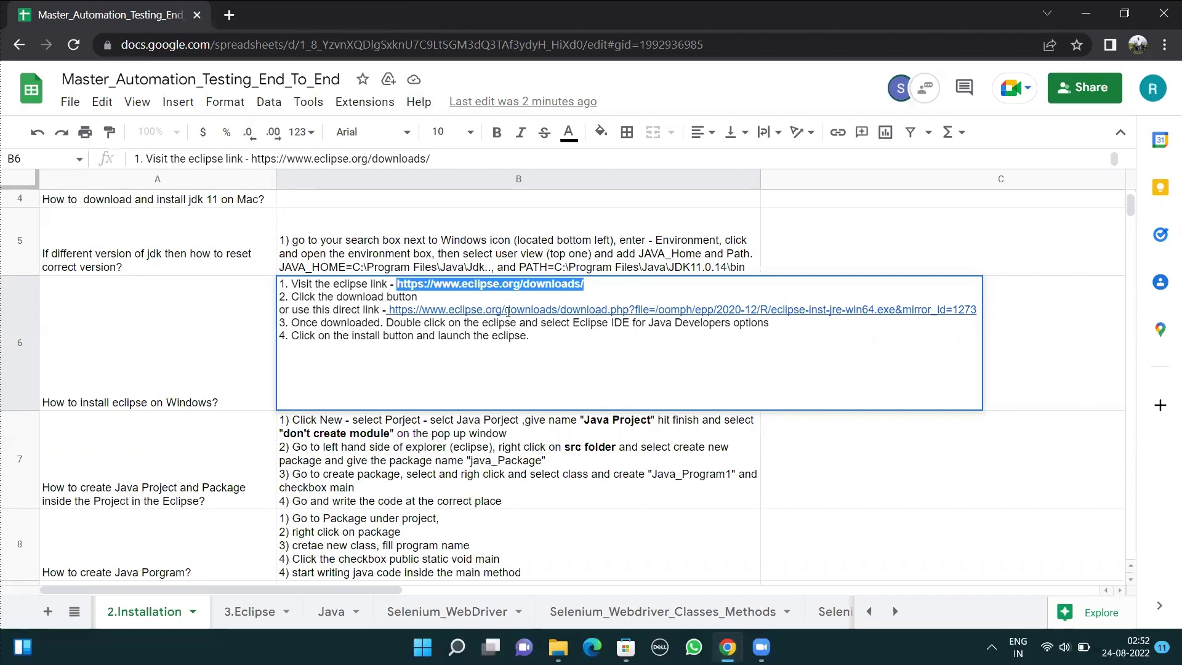
# Follow the direct download link in cell B6 and download eclipse-inst-jre-win64.exe
pyautogui.click(471, 348)
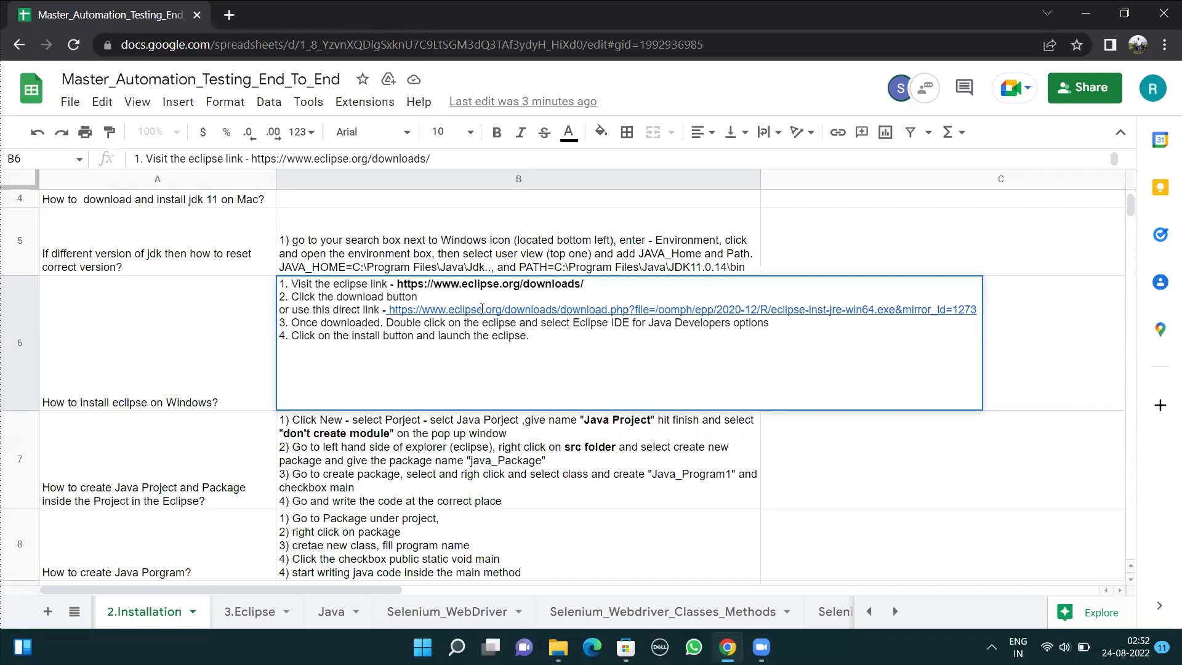
pyautogui.click(482, 309)
pyautogui.click(498, 338)
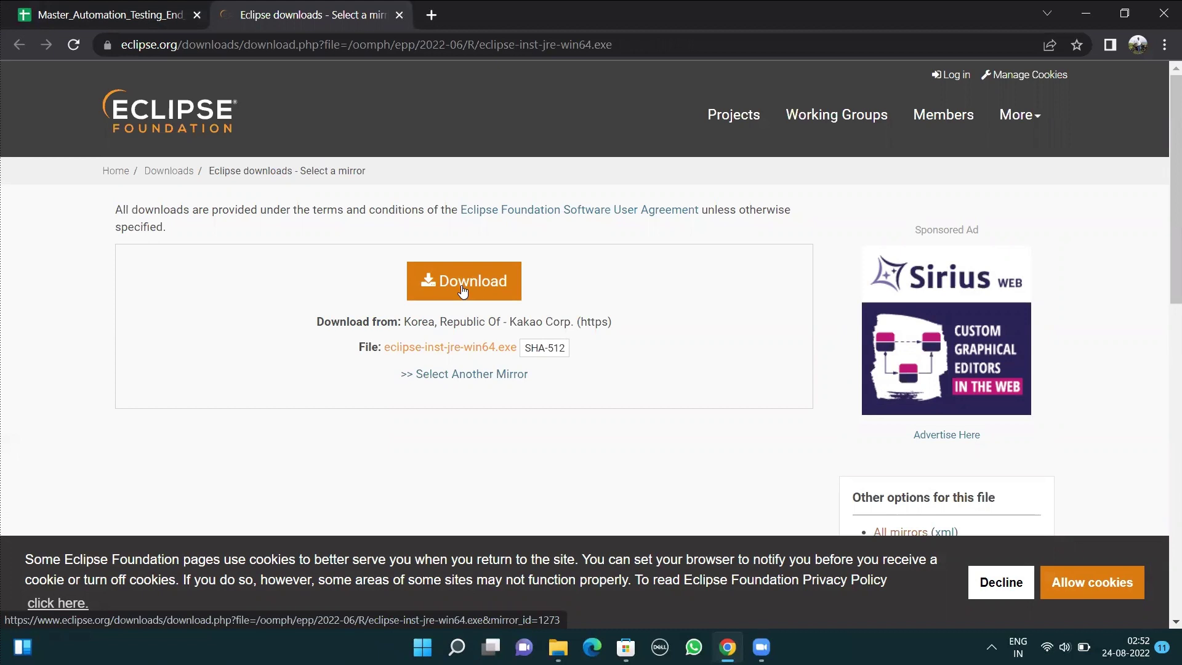
pyautogui.click(463, 289)
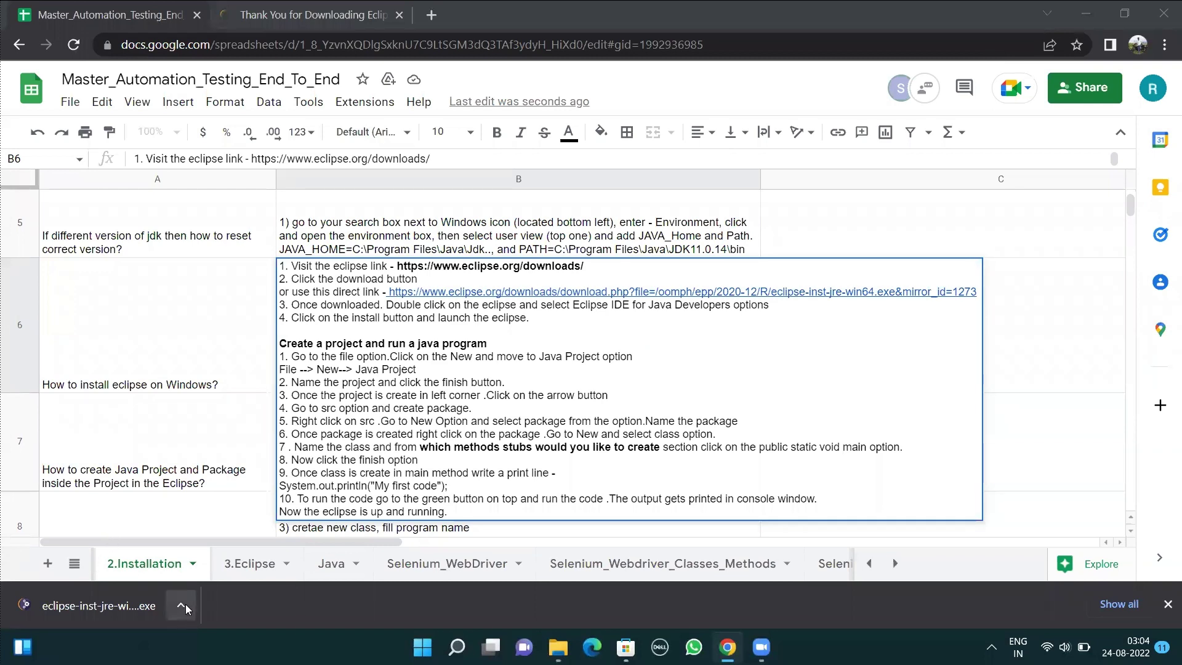
# Show the downloaded Eclipse installer in its folder and run eclipse-inst-jre-win64
pyautogui.click(181, 605)
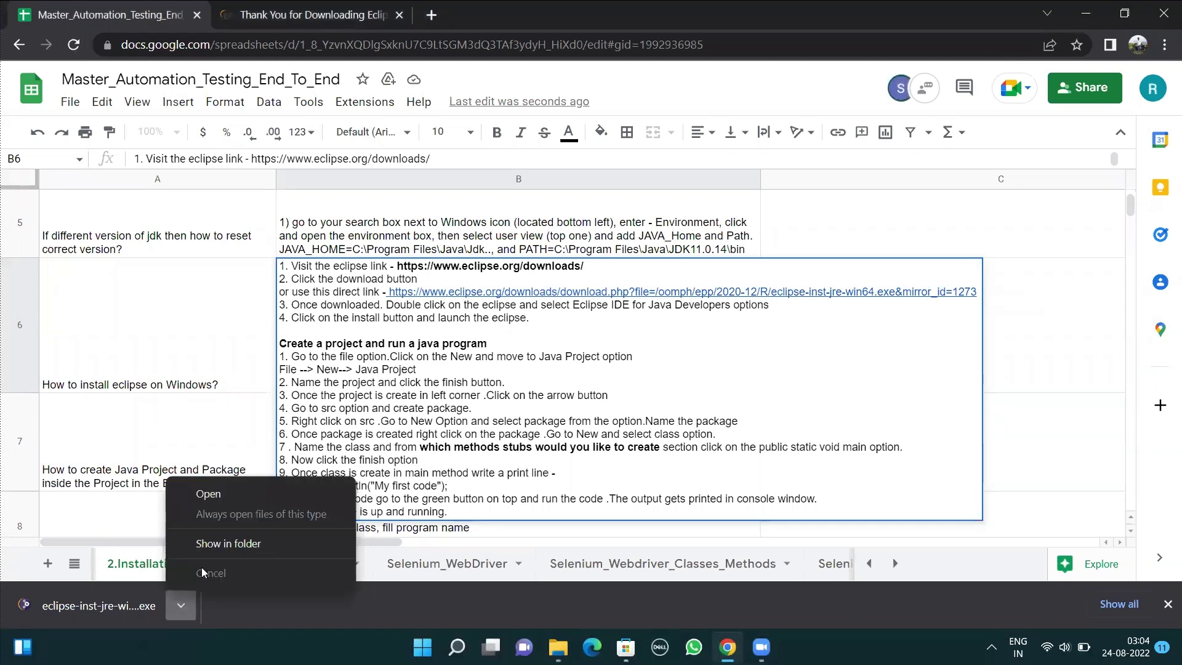
pyautogui.click(221, 543)
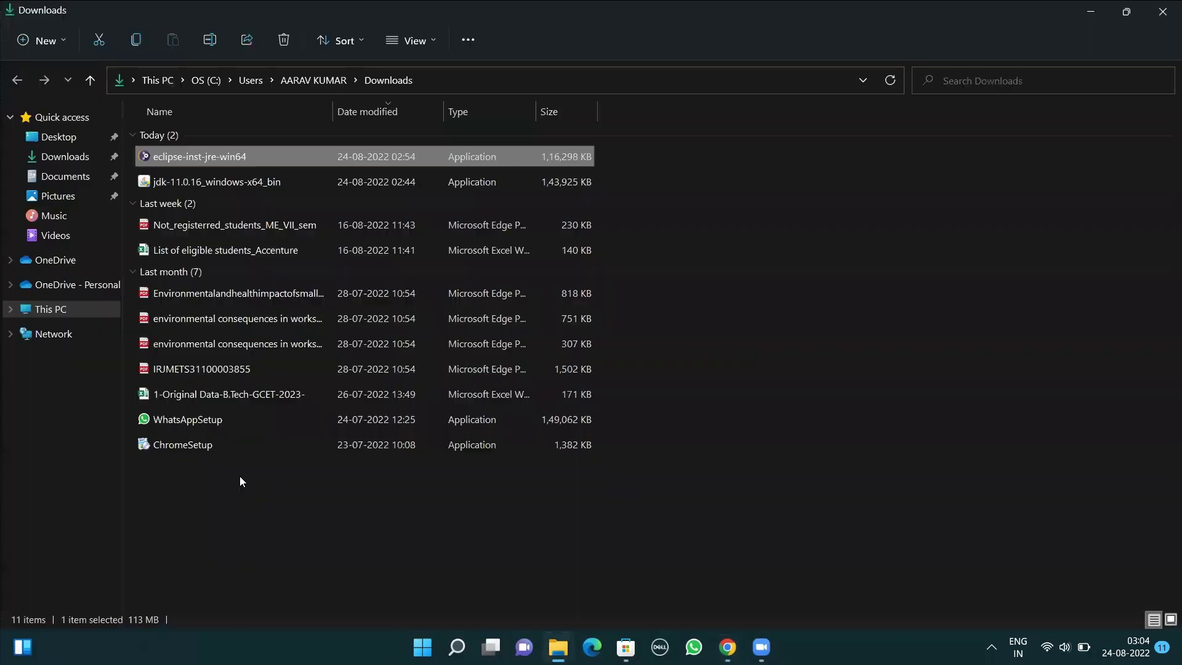
pyautogui.doubleClick(283, 161)
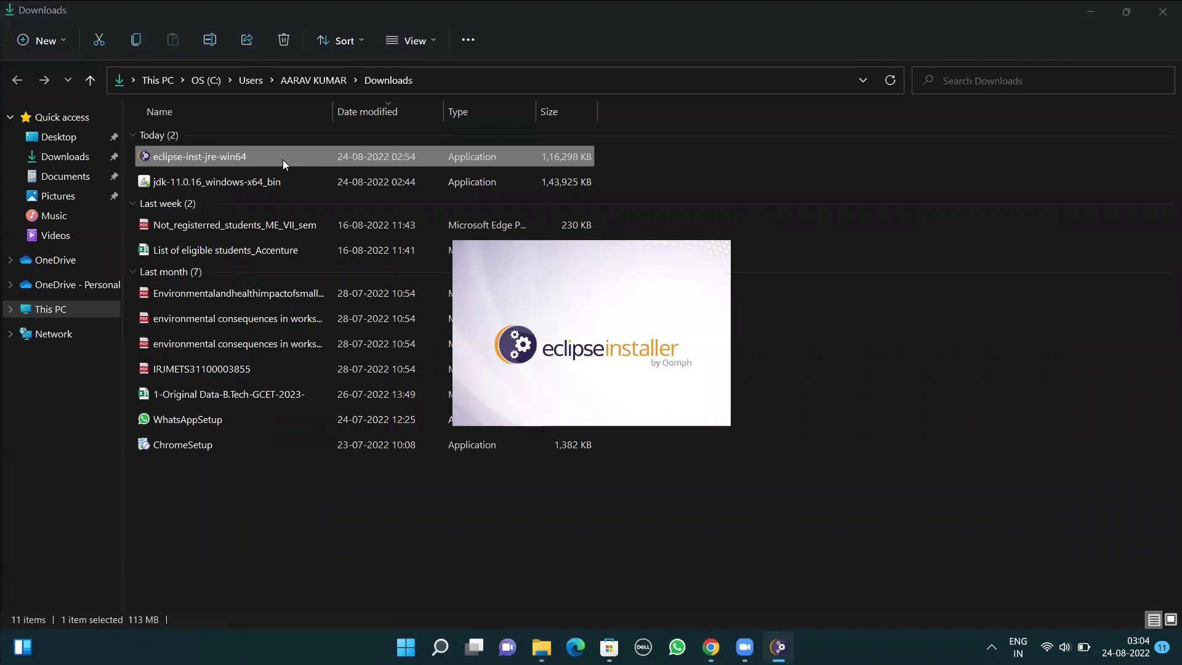
# Install Eclipse IDE for Java Developers with the default Java VM and folder, accepting the Eclipse Foundation Software User Agreement
pyautogui.click(711, 646)
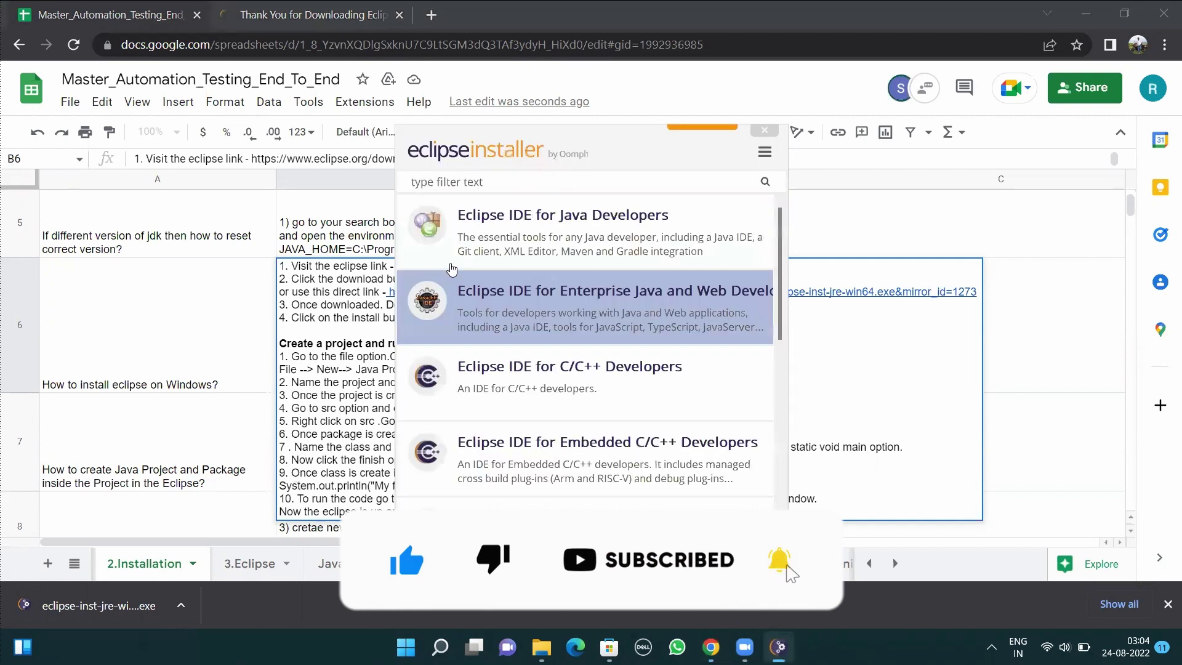
pyautogui.click(502, 238)
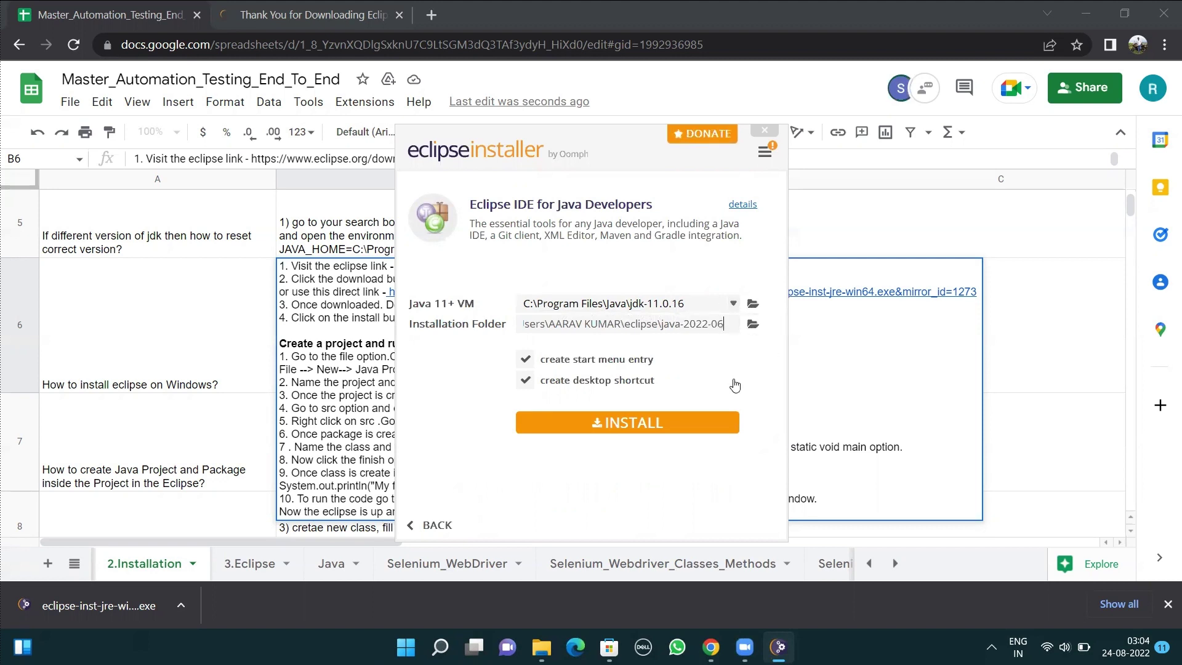
pyautogui.click(645, 424)
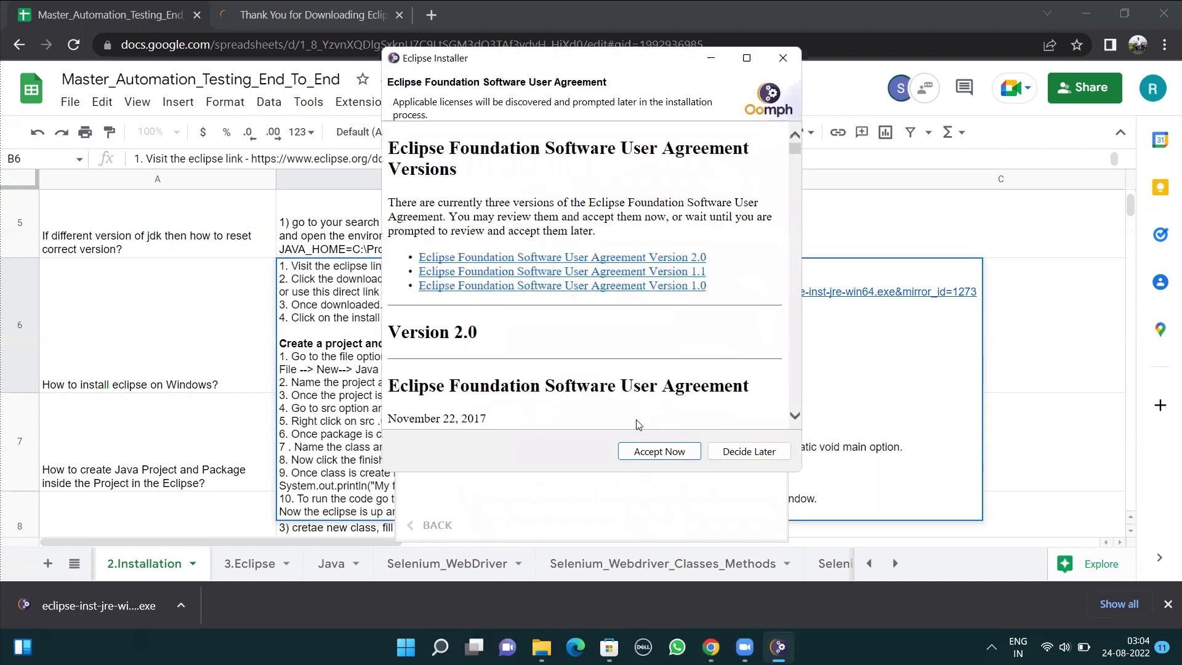
pyautogui.click(649, 457)
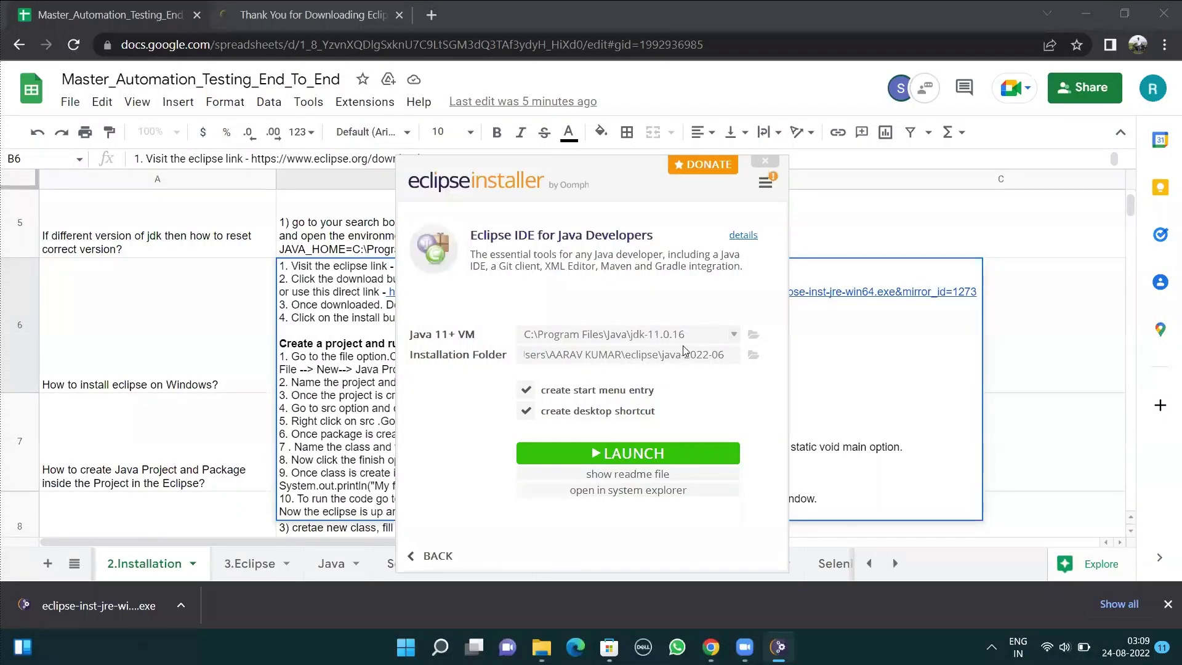
# Launch the installed Eclipse IDE with the suggested eclipse-workspace directory as the workspace
pyautogui.click(612, 448)
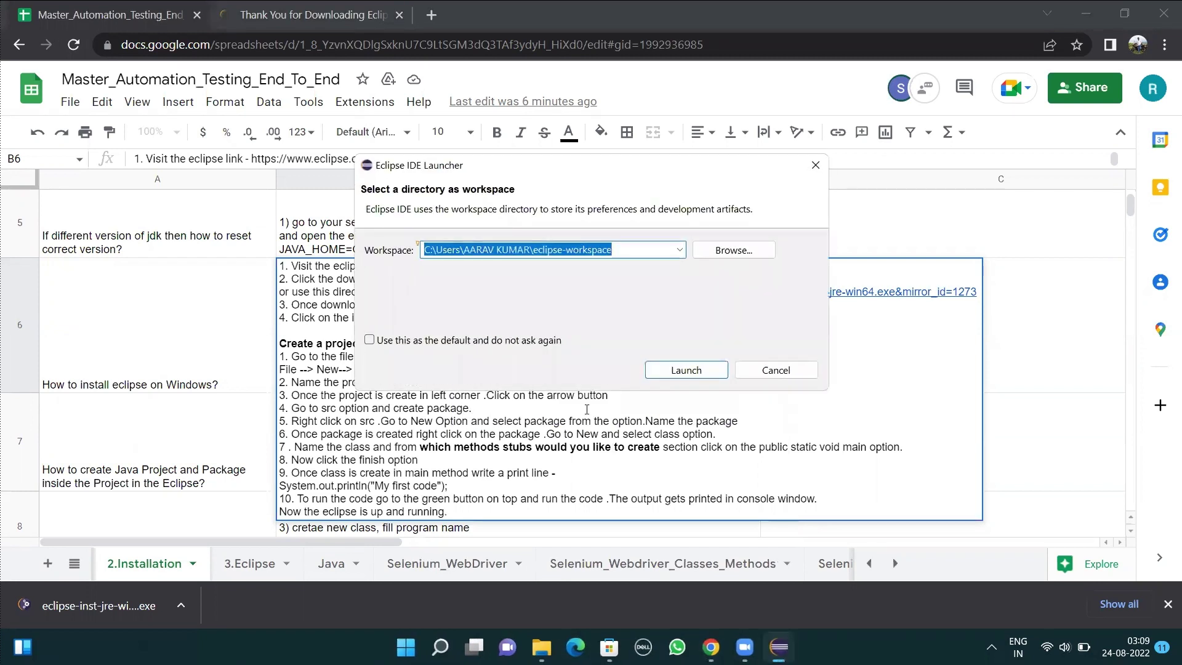
pyautogui.click(668, 370)
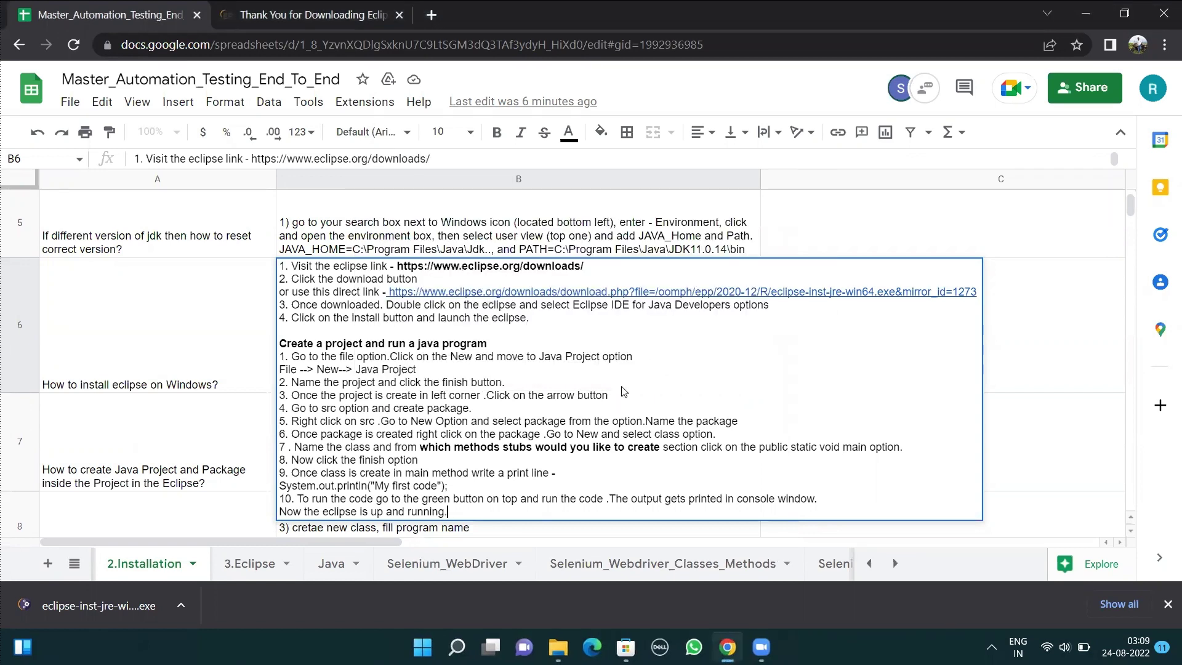
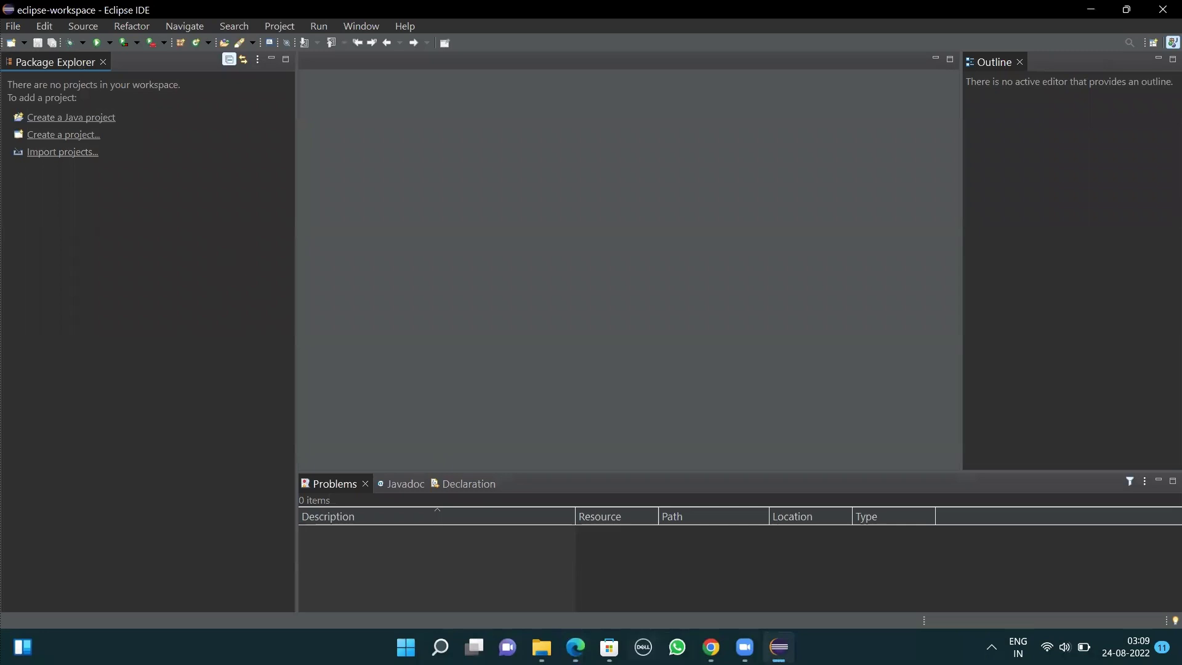
# Start a new Java project in Eclipse, consulting the project creation instructions in the browser spreadsheet
pyautogui.click(711, 646)
pyautogui.click(13, 27)
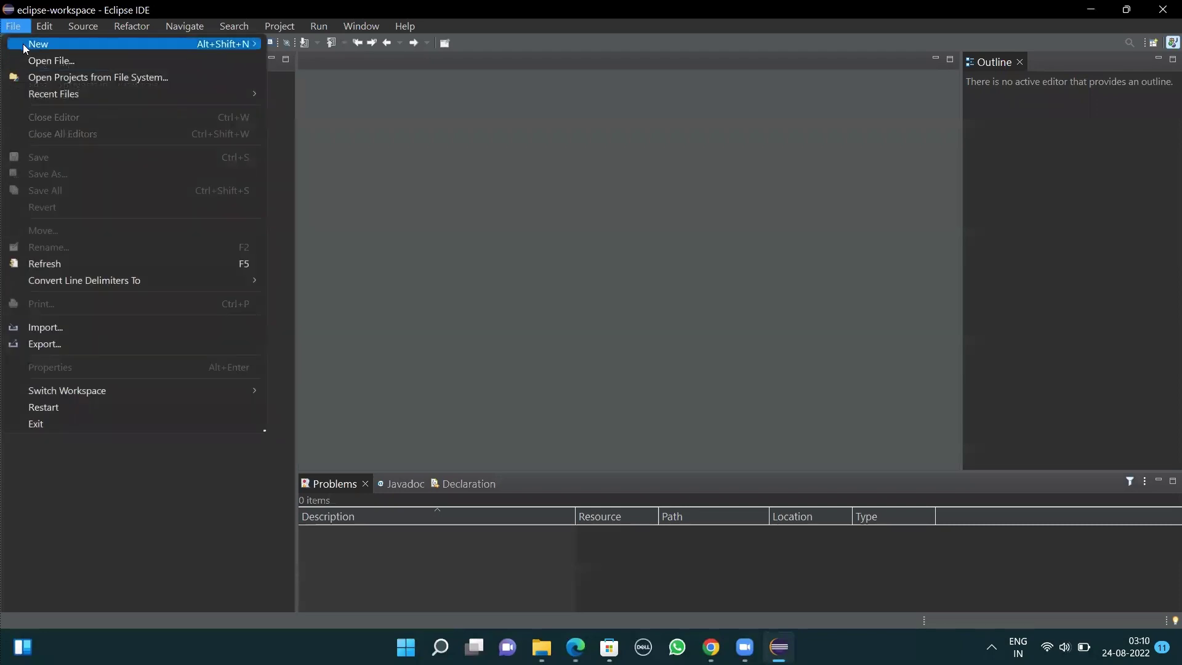
pyautogui.moveTo(24, 43)
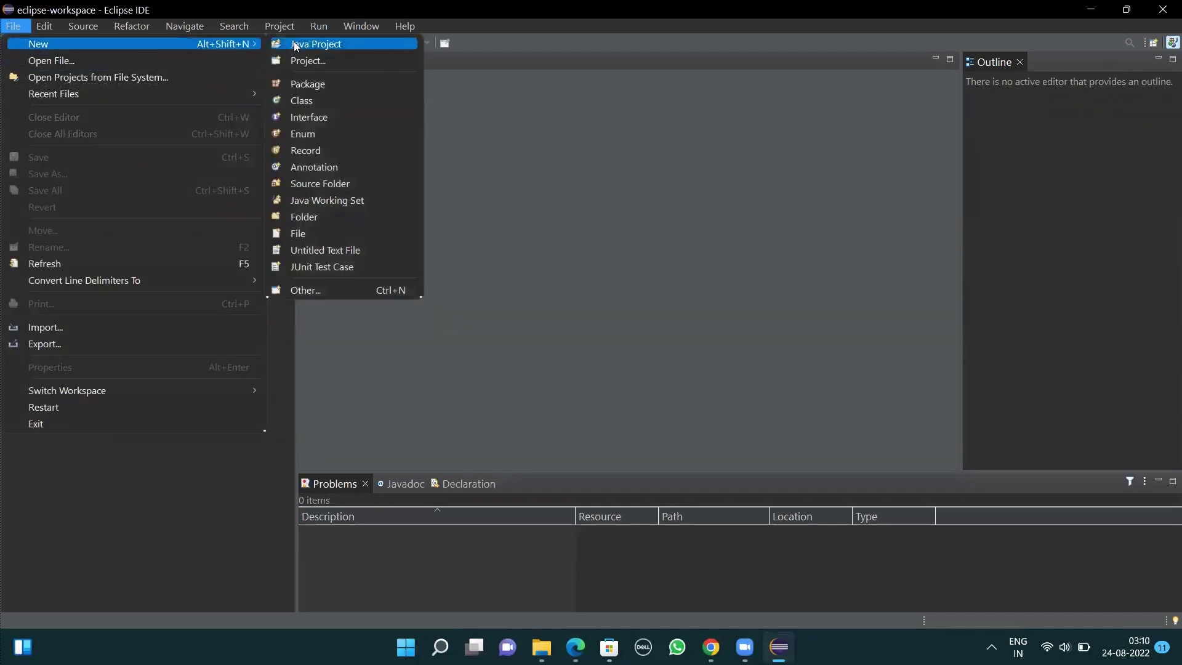
pyautogui.click(316, 43)
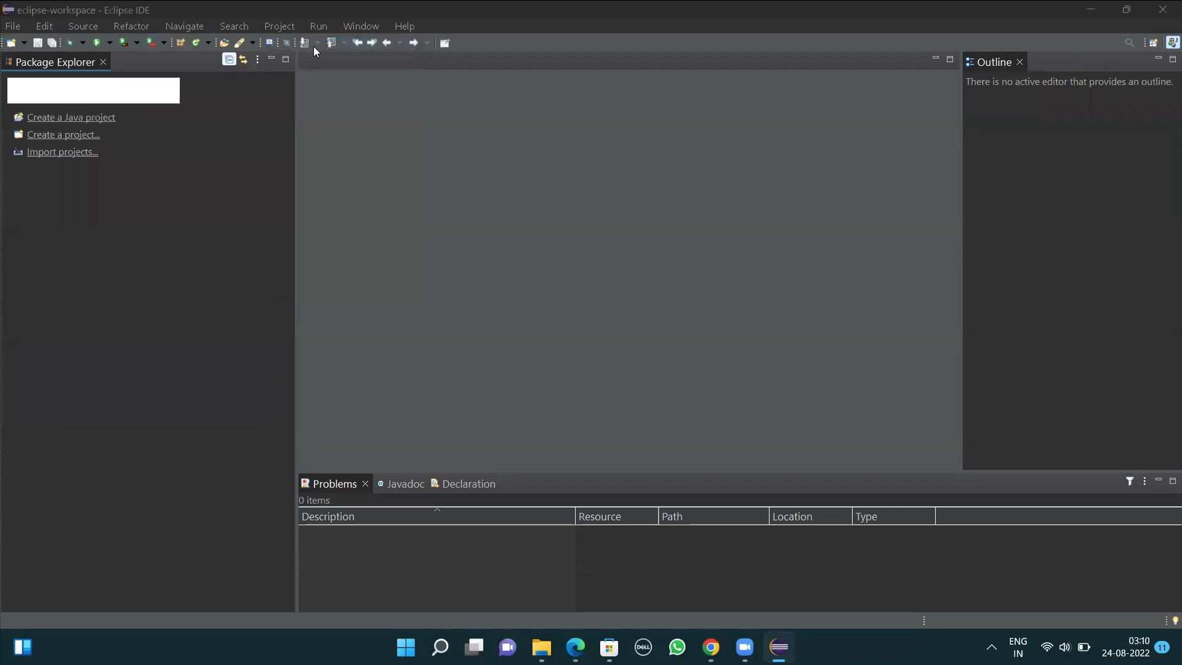
pyautogui.hotkey('alt', 'Tab')
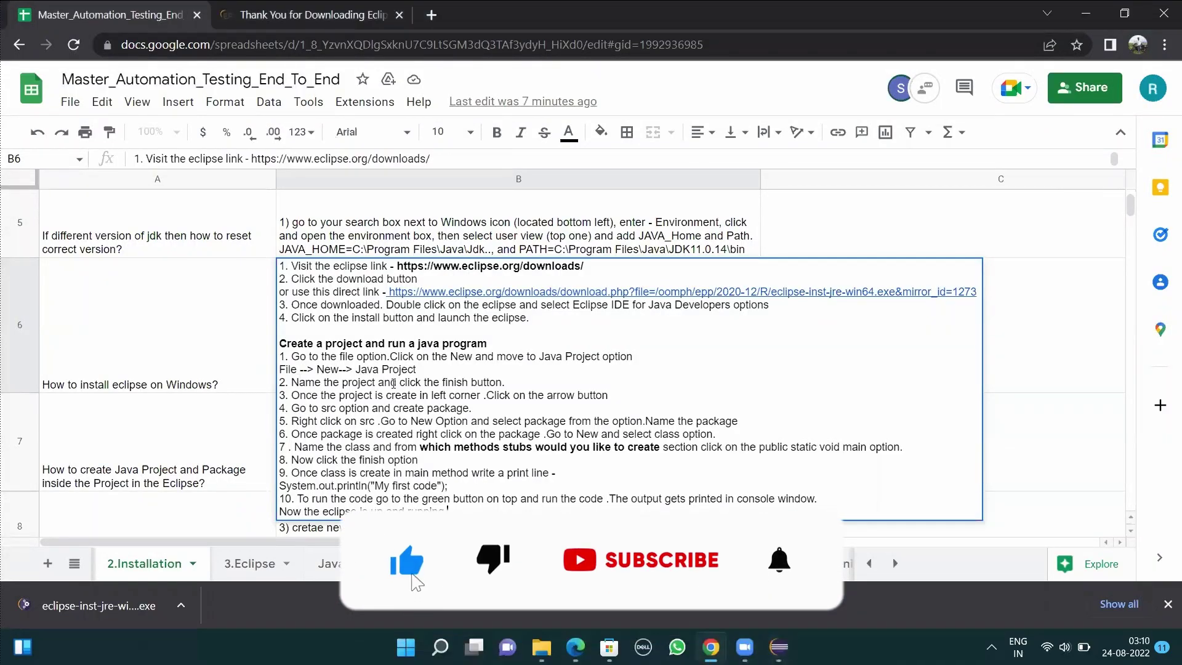
pyautogui.hotkey('alt', 'Tab')
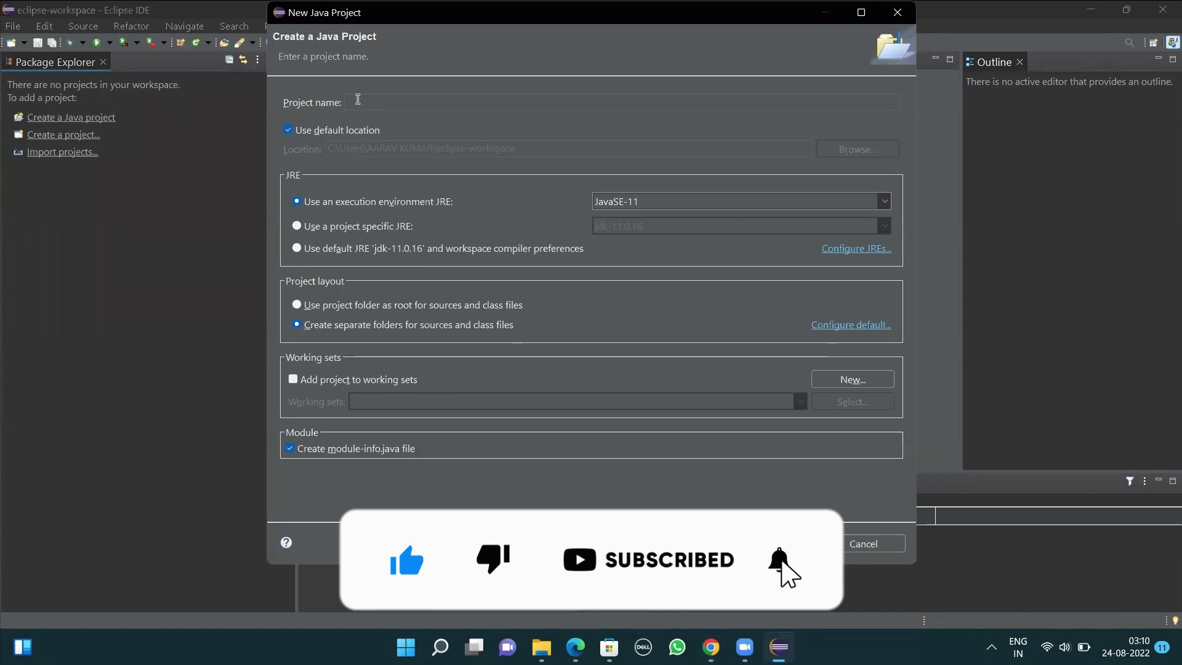
# Name the project TraingProject and finish creating it without a module-info.java file
pyautogui.write('Trsing')
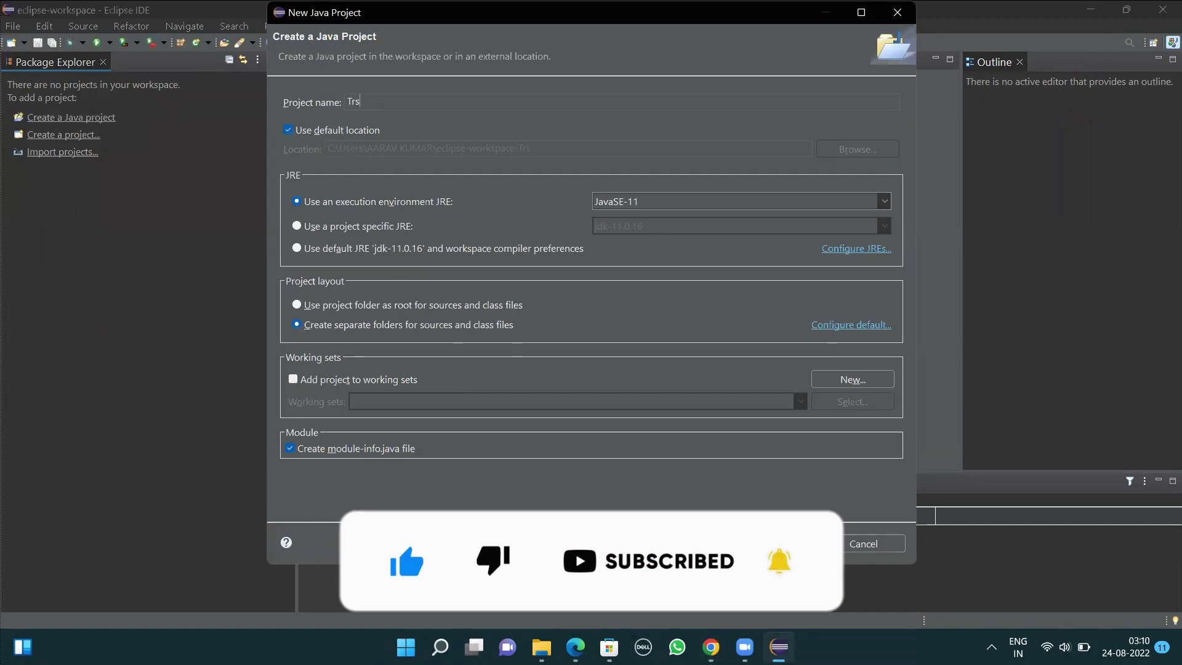
pyautogui.press('BackSpace')
pyautogui.press('BackSpace')
pyautogui.press('BackSpace')
pyautogui.write('in')
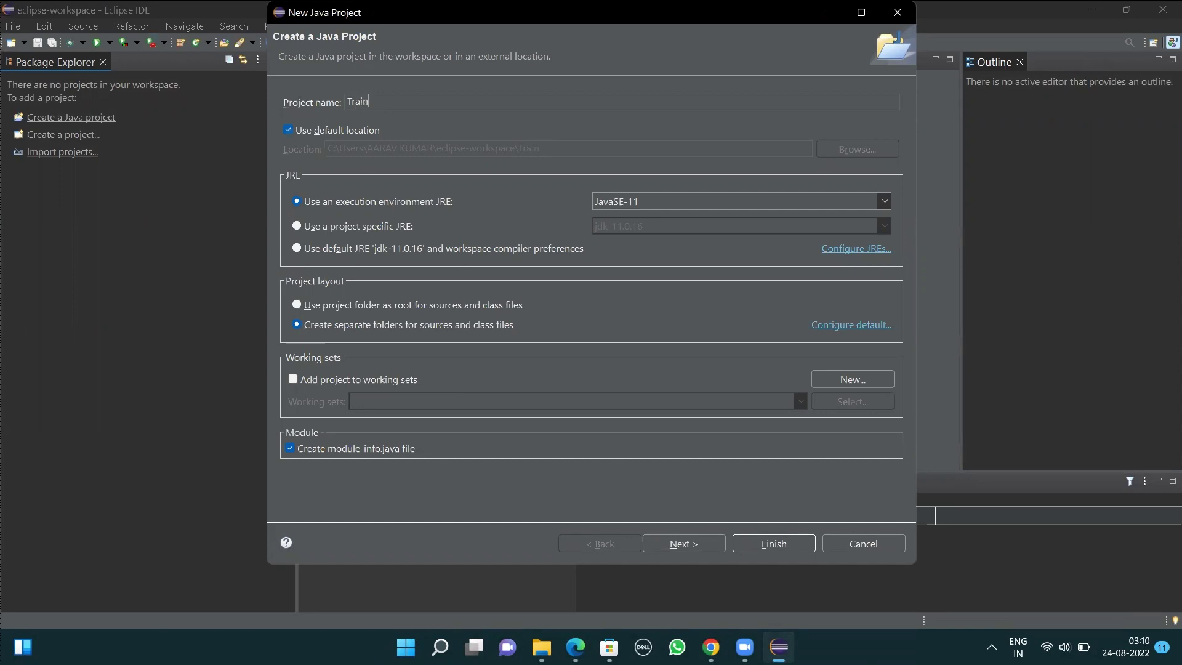
pyautogui.write('gProject')
pyautogui.click(774, 544)
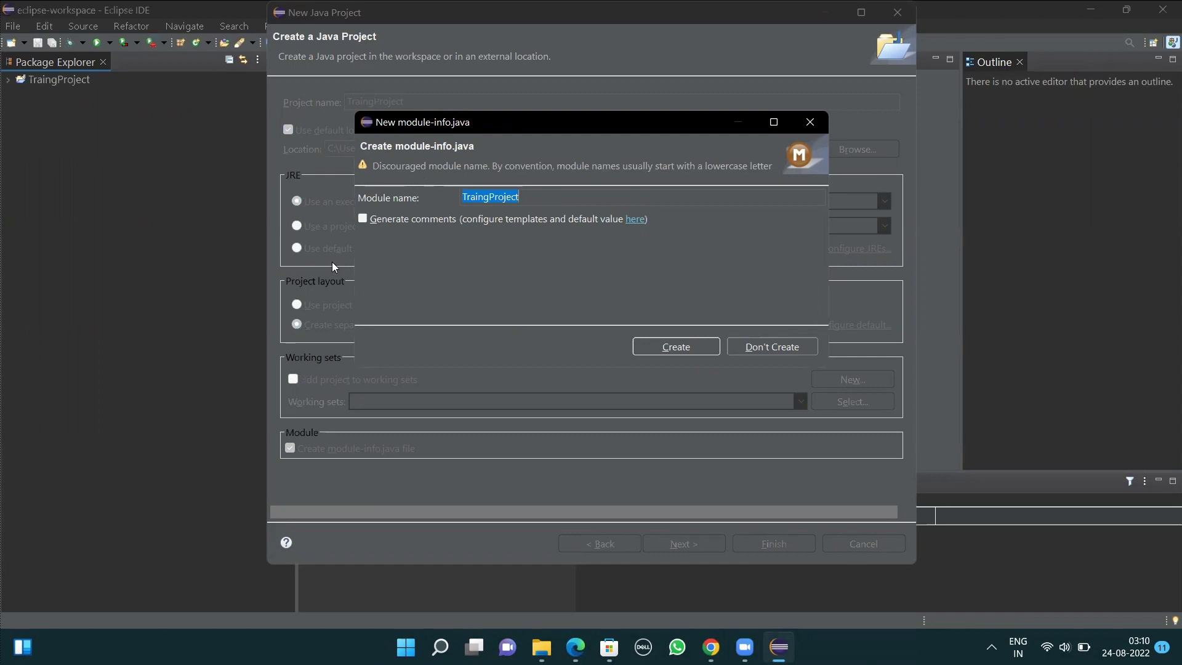
pyautogui.click(758, 348)
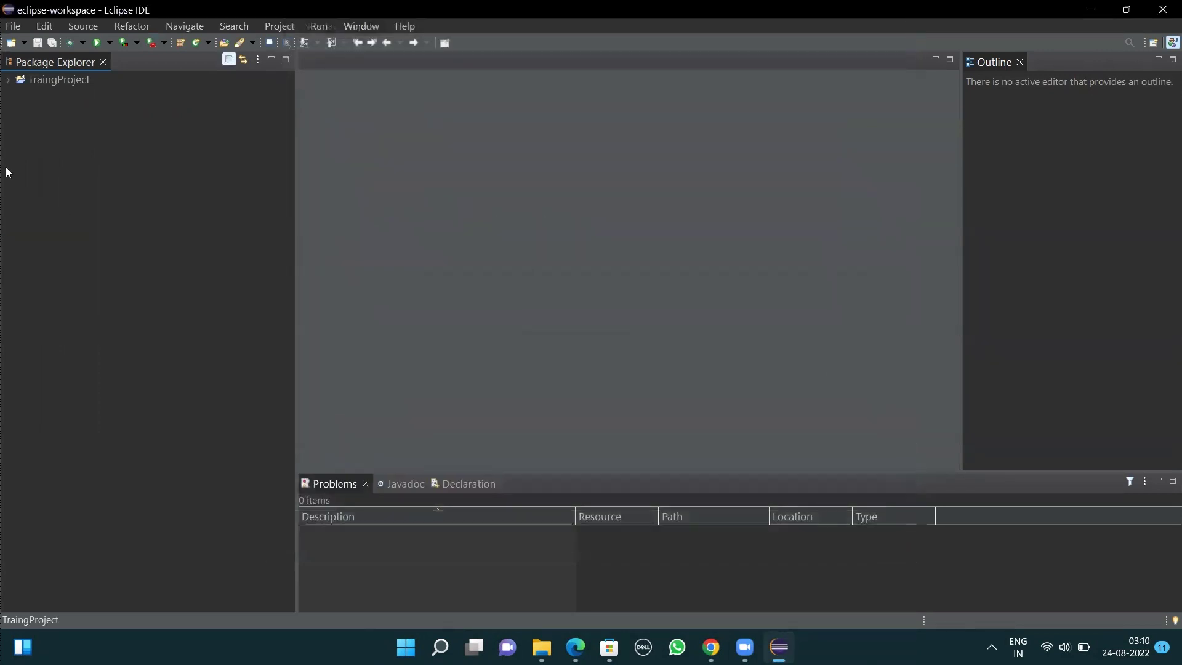
# Check the next instructions in the spreadsheet, expand TraingProject in Eclipse and select its src folder
pyautogui.click(73, 80)
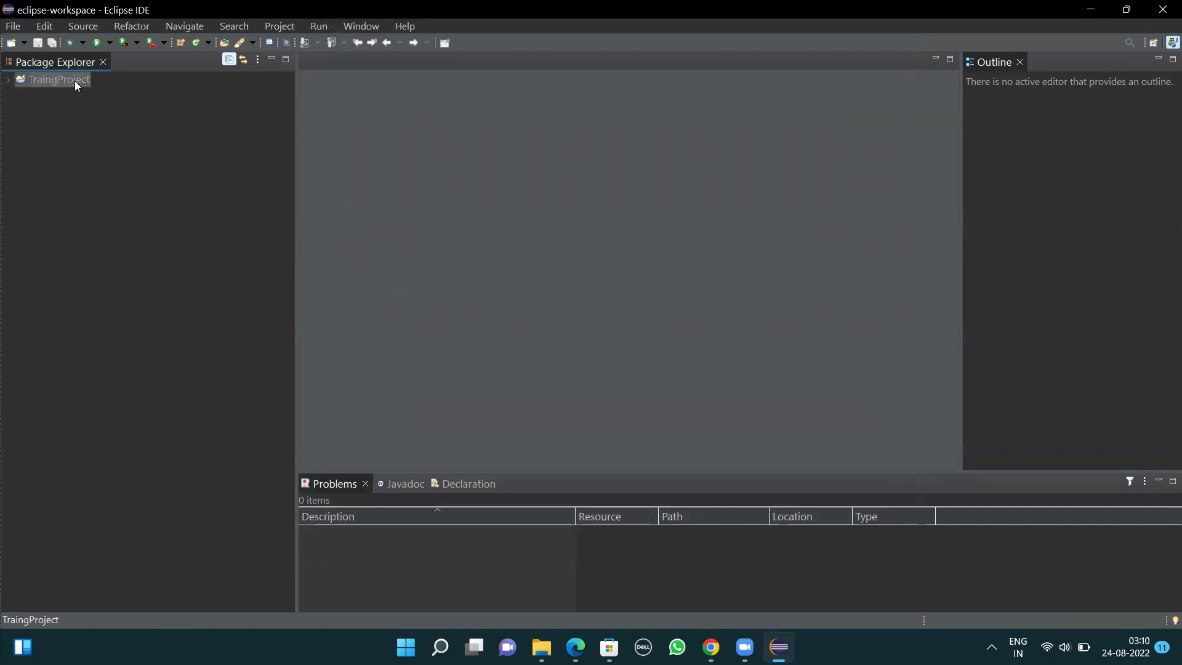
pyautogui.hotkey('alt', 'Tab')
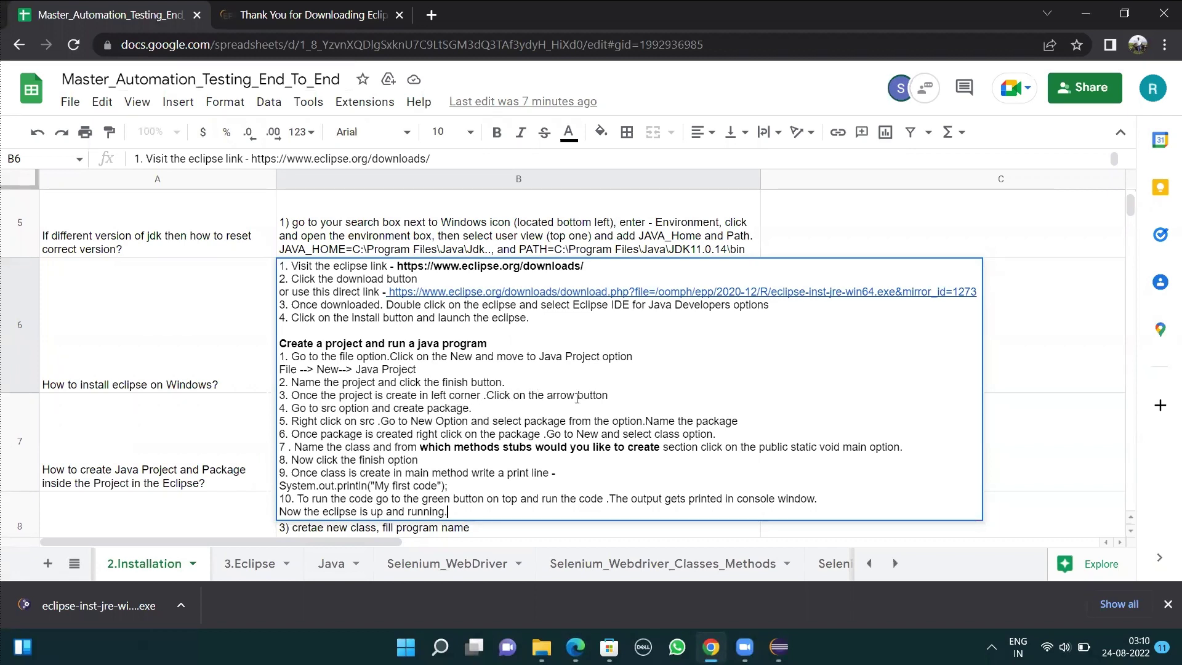
pyautogui.hotkey('alt', 'Tab')
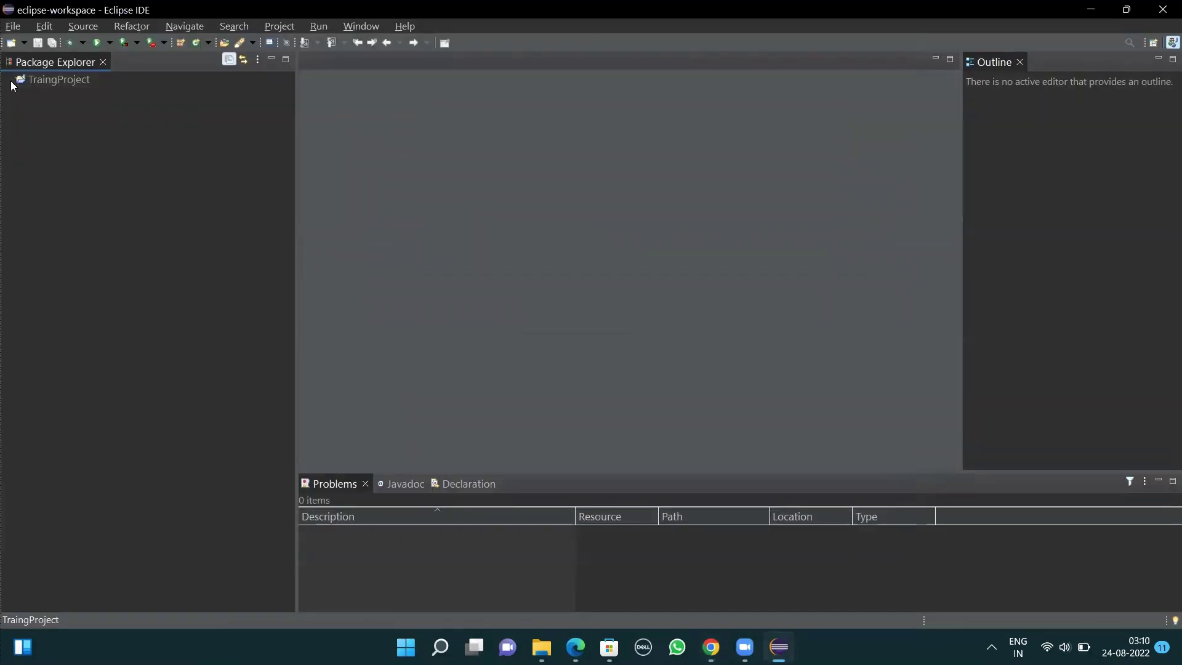
pyautogui.click(10, 83)
pyautogui.hotkey('alt', 'Tab')
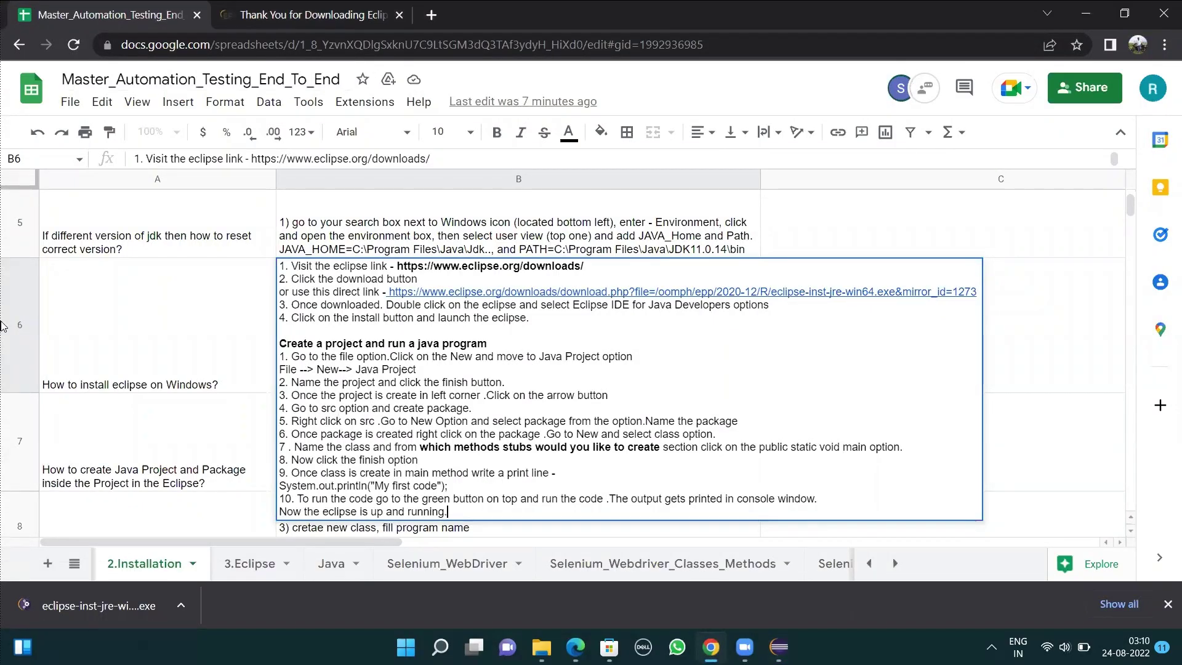
pyautogui.hotkey('alt', 'Tab')
pyautogui.click(45, 114)
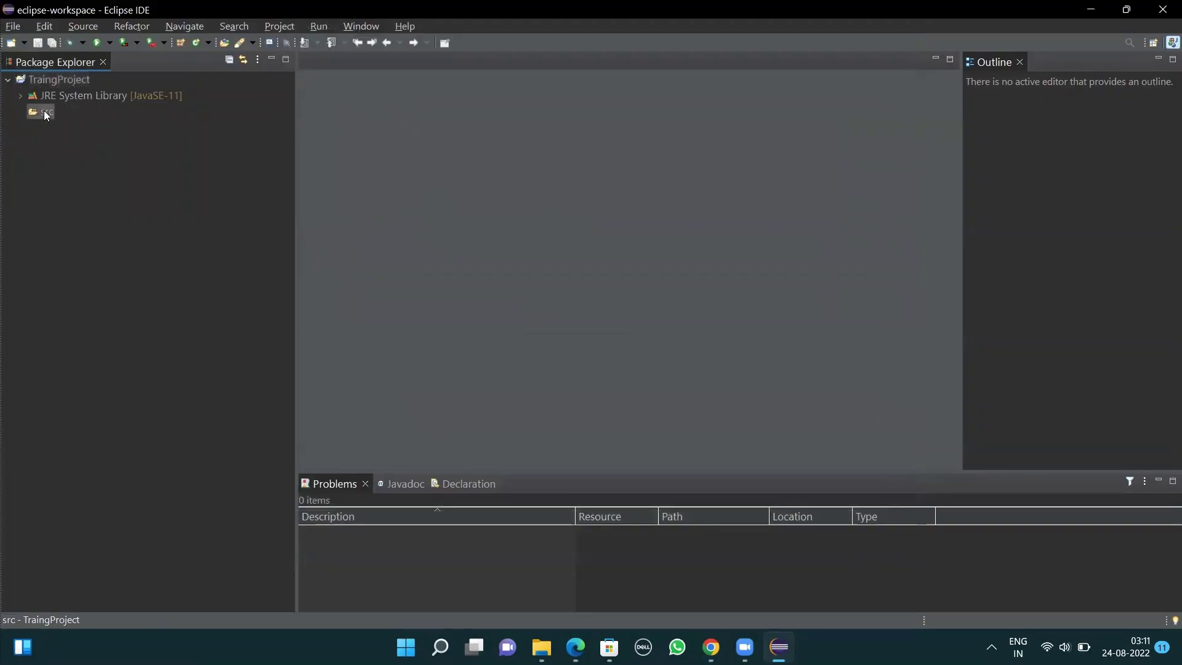
# Check the package instructions in the browser spreadsheet, and create a package named javaPackage in TraingProject's src folder in Eclipse
pyautogui.hotkey('alt', 'Tab')
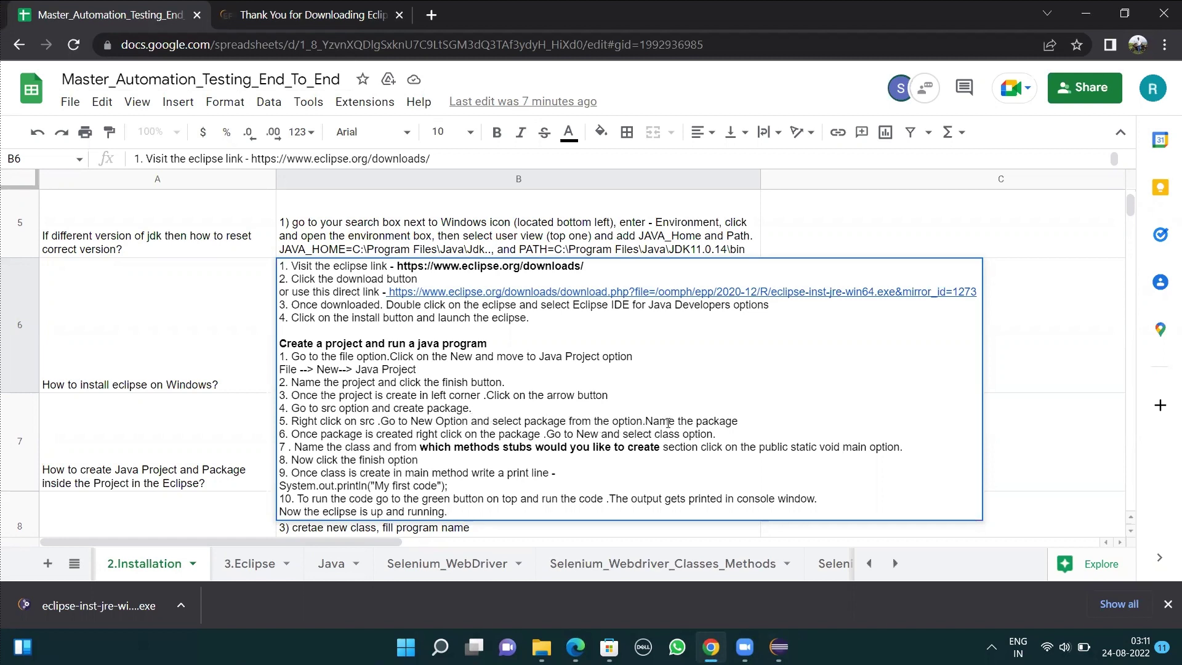
pyautogui.hotkey('alt', 'Tab')
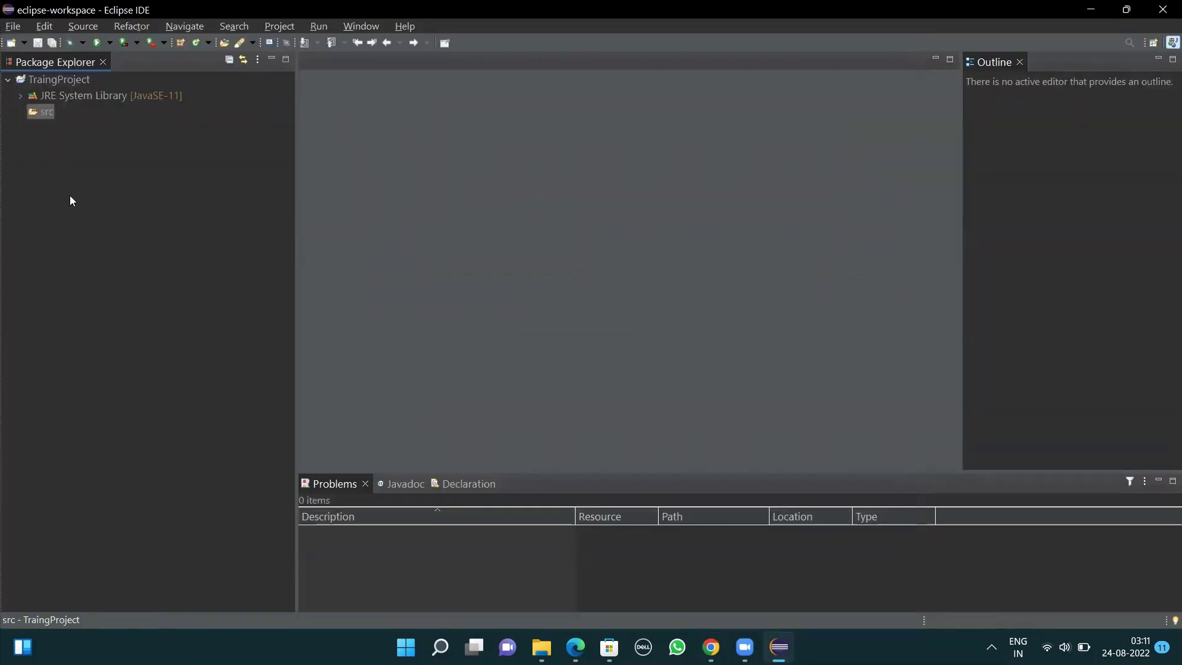
pyautogui.rightClick(34, 114)
pyautogui.moveTo(136, 123)
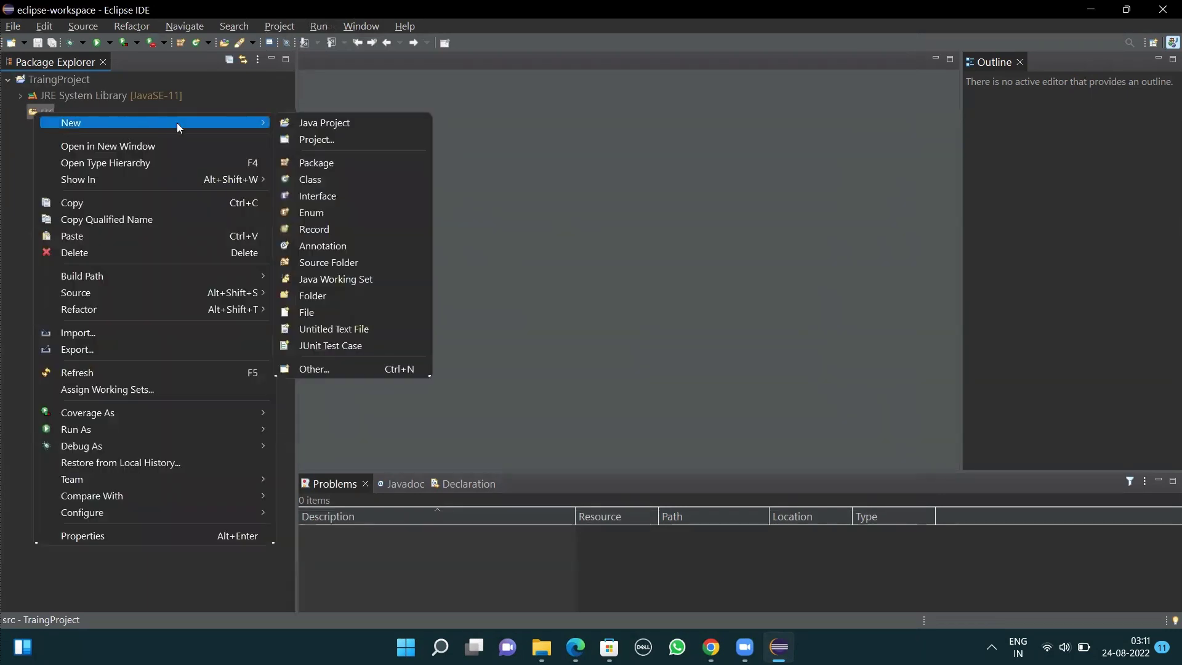
pyautogui.click(378, 164)
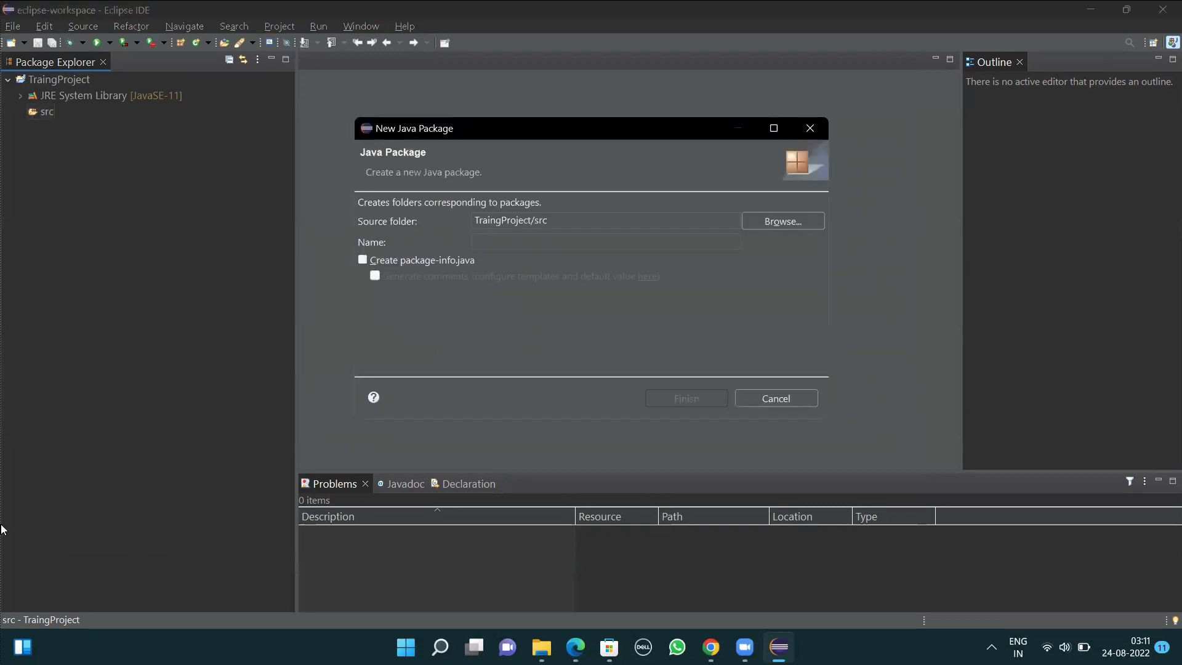
pyautogui.write('javaPackage')
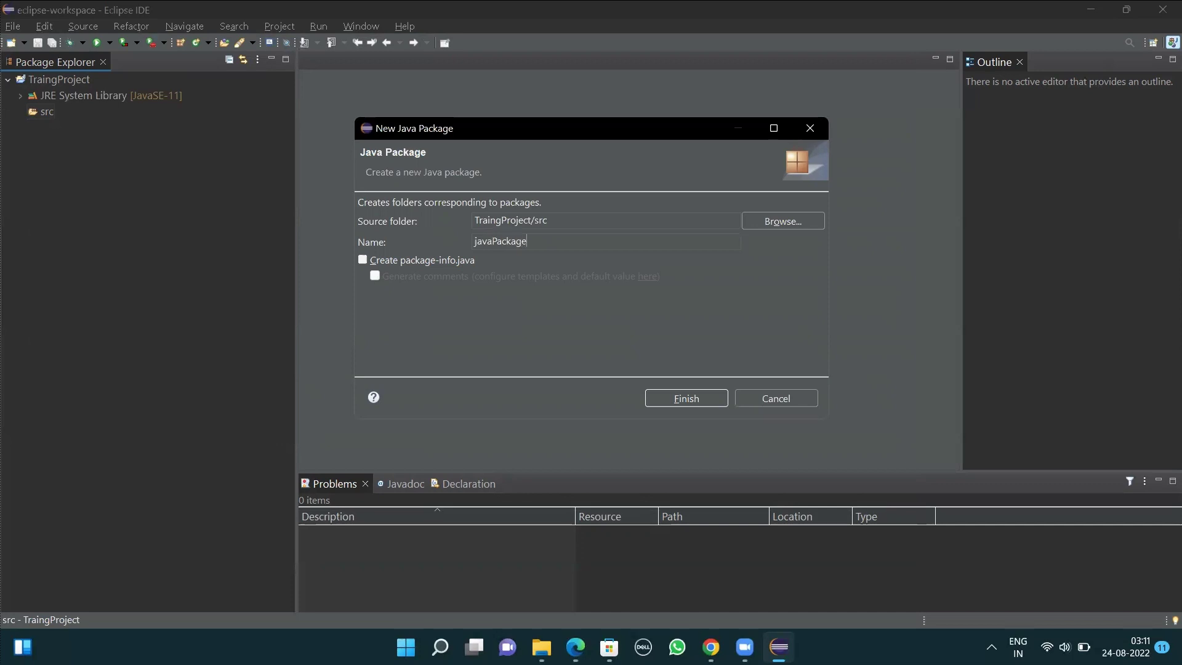
pyautogui.click(656, 404)
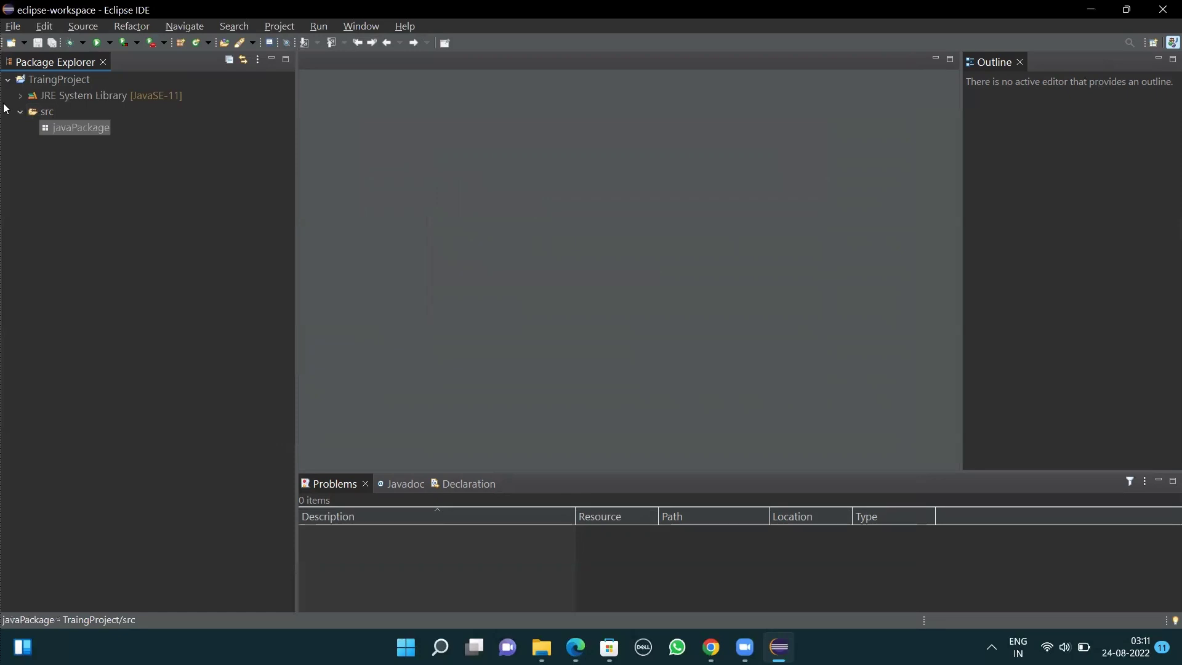
# Following the spreadsheet instructions, create a public class named Test in javaPackage with a public static void main(String[] args) method stub
pyautogui.hotkey('alt', 'Tab')
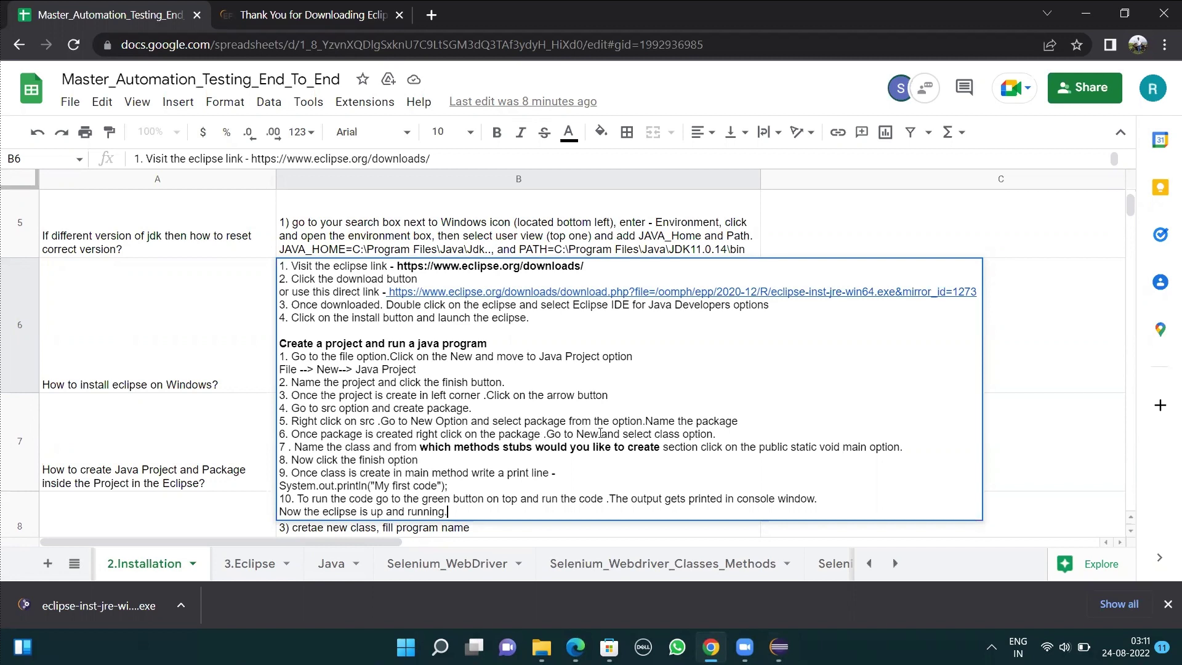
pyautogui.hotkey('alt', 'Tab')
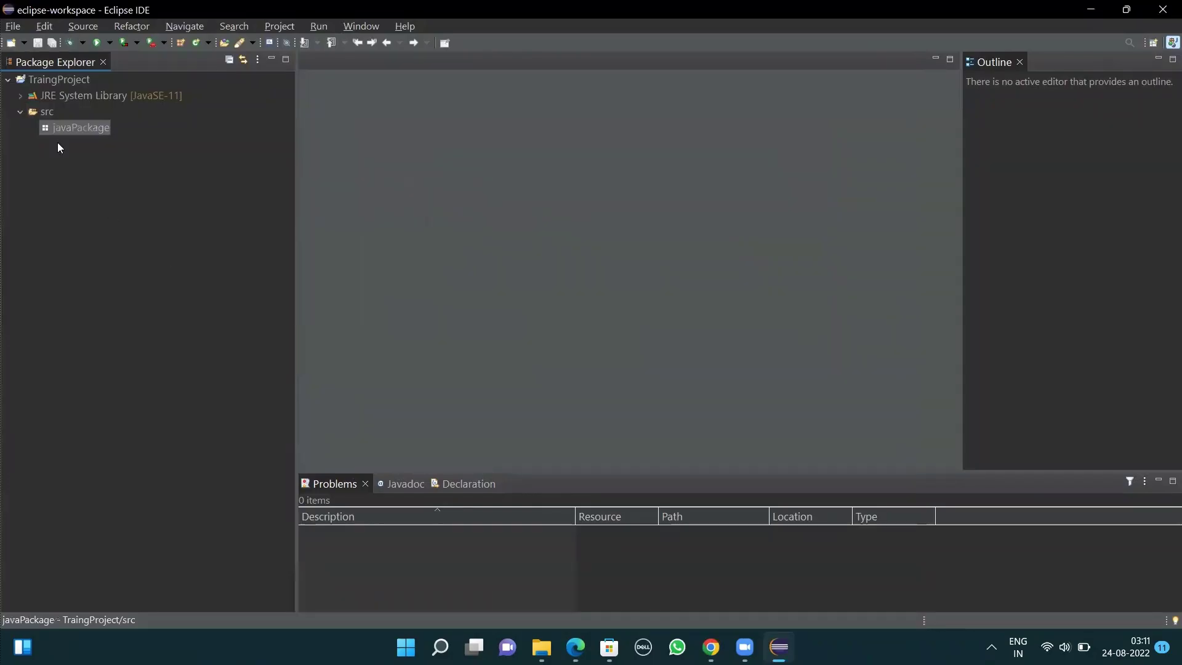
pyautogui.rightClick(72, 124)
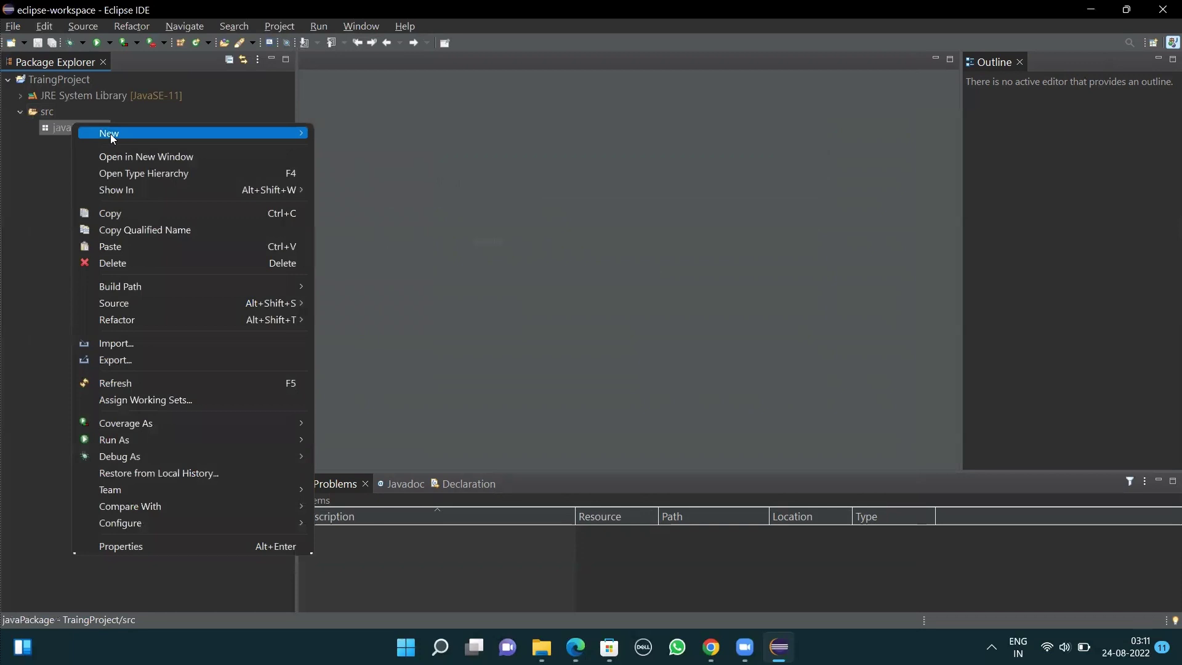
pyautogui.moveTo(280, 136)
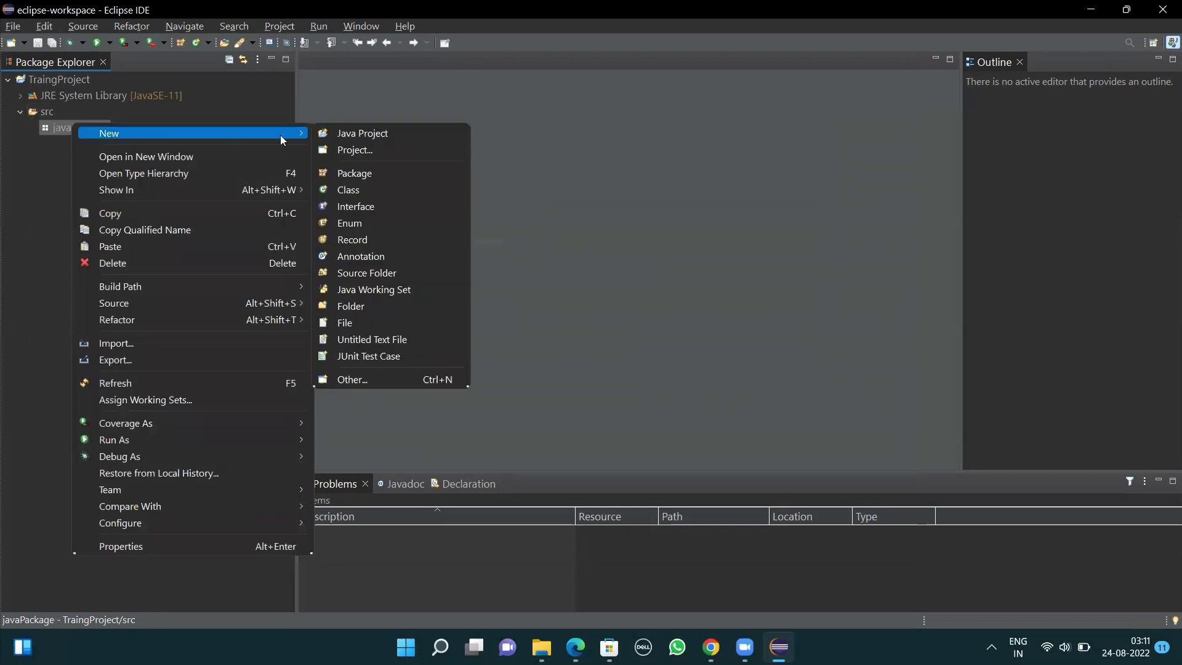
pyautogui.click(383, 187)
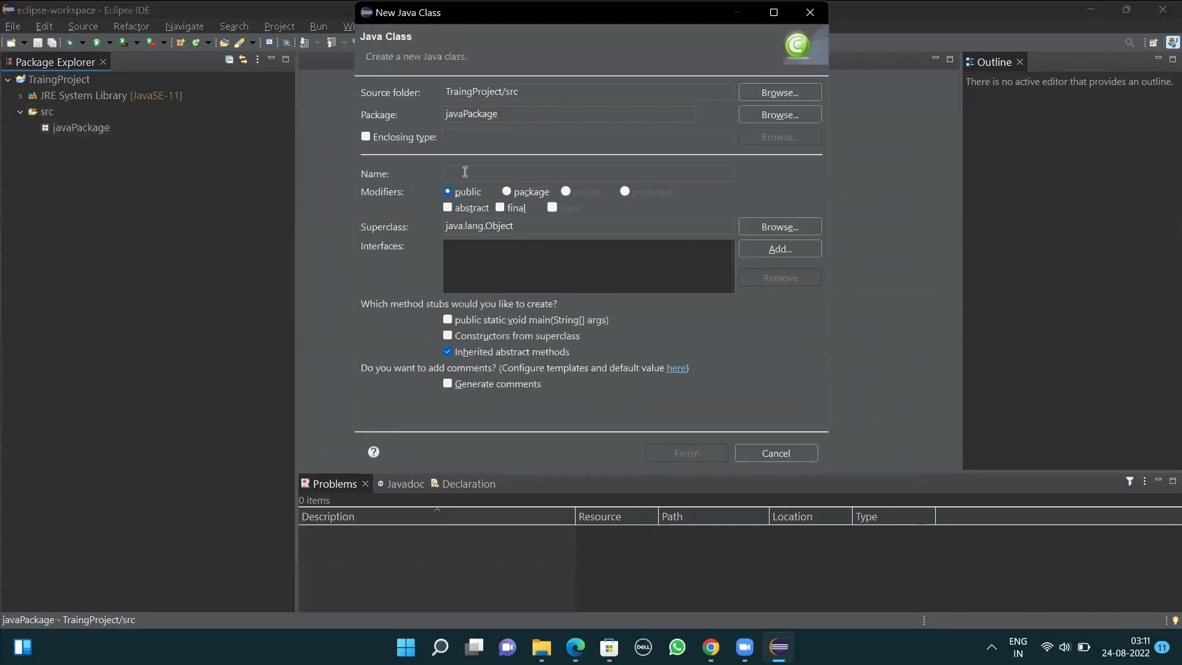
pyautogui.write('Test')
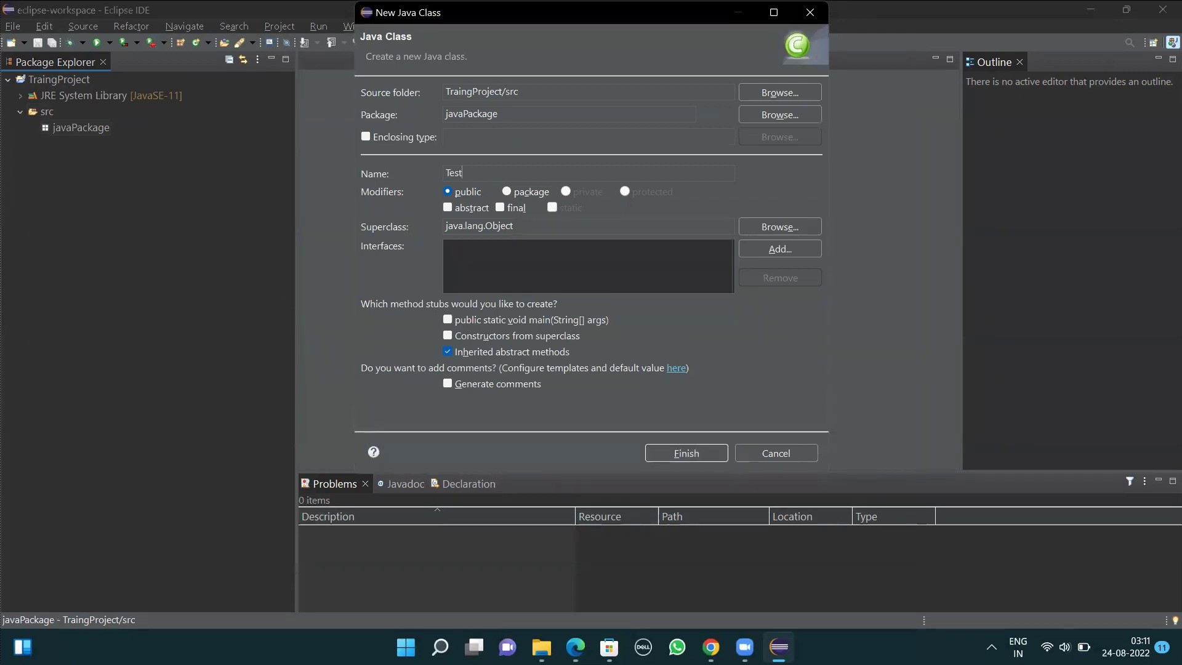
pyautogui.hotkey('alt', 'Tab')
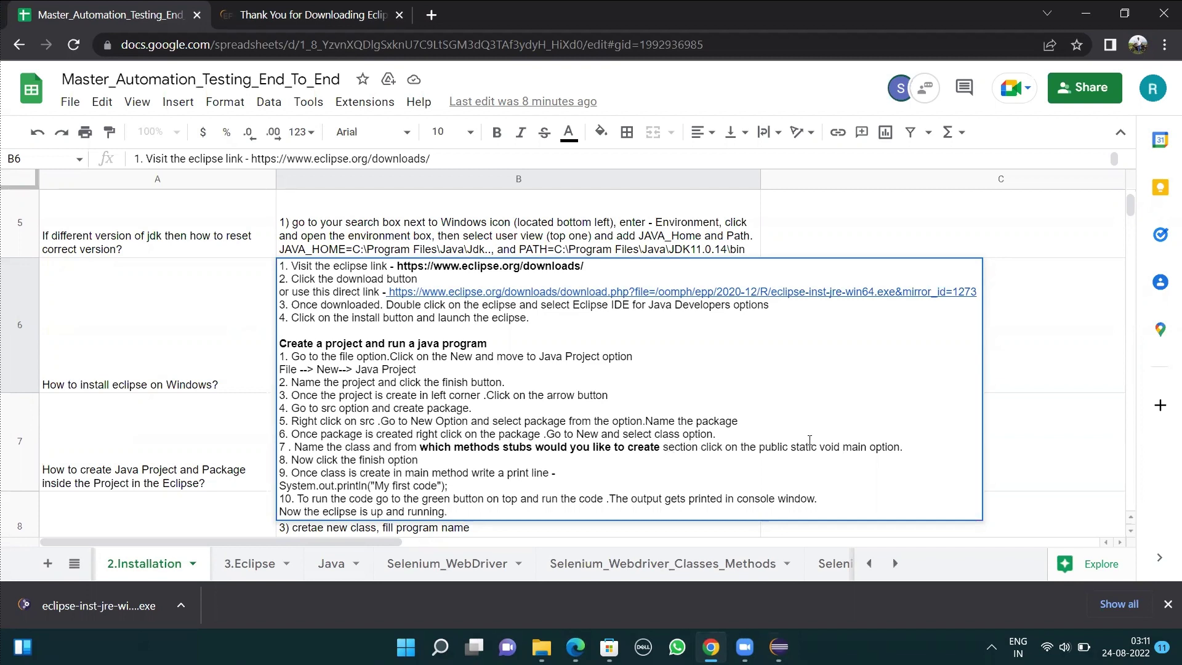
pyautogui.hotkey('alt', 'Tab')
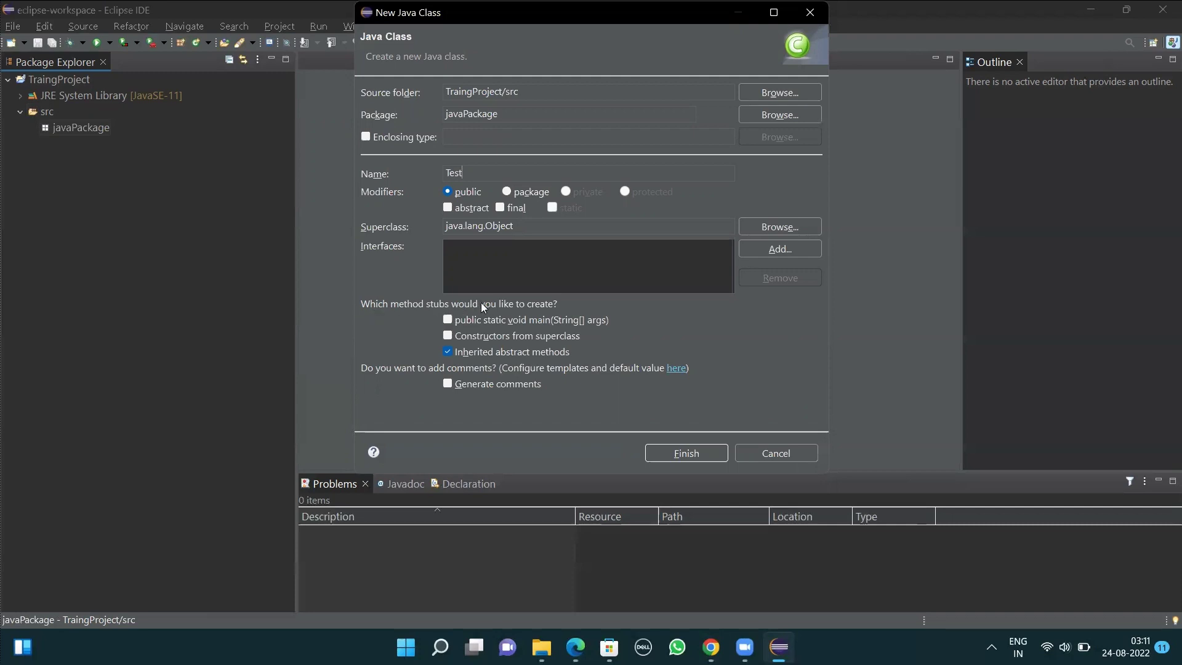
pyautogui.click(448, 322)
pyautogui.click(667, 452)
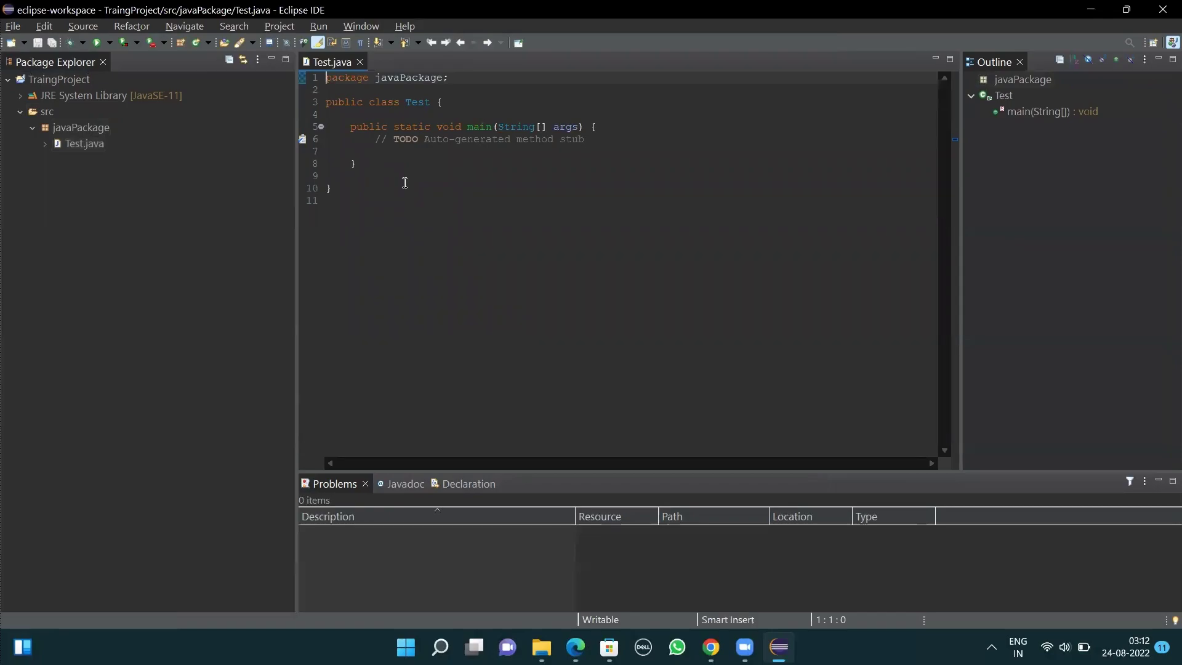
# Switch to the spreadsheet in the browser and copy the sample statement System.out.println("My first code"); from the instructions
pyautogui.hotkey('alt', 'Tab')
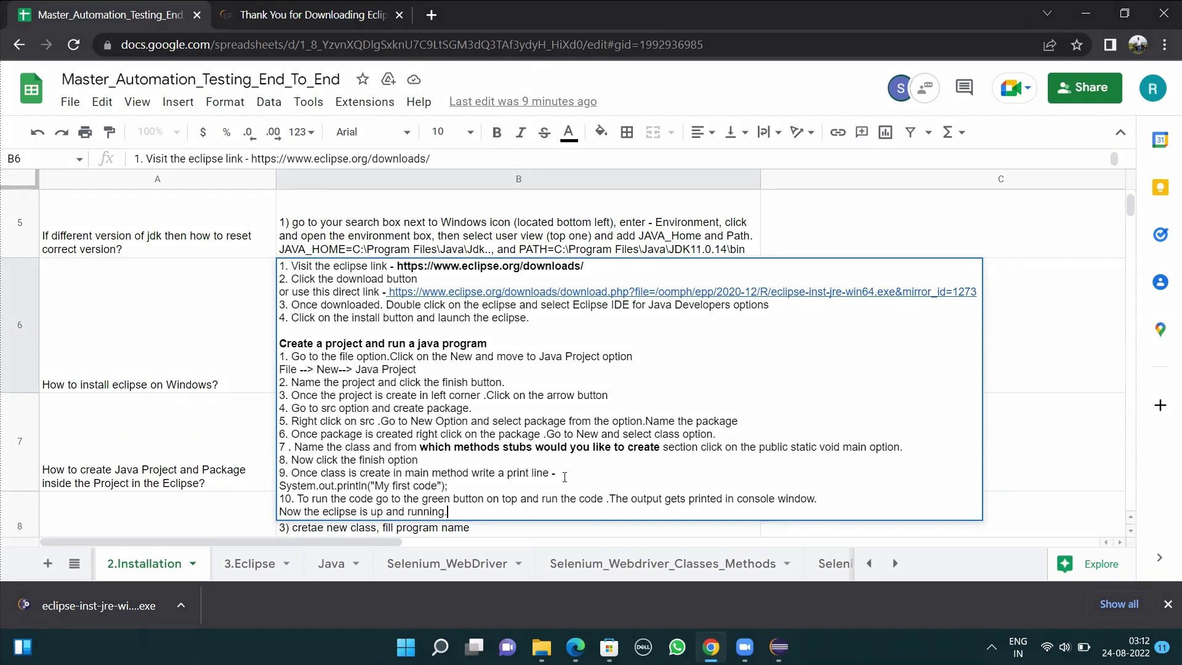
pyautogui.moveTo(448, 486); pyautogui.dragTo(346, 486)
pyautogui.moveTo(257, 473); pyautogui.dragTo(269, 487)
pyautogui.hotkey('ctrl', 'c')
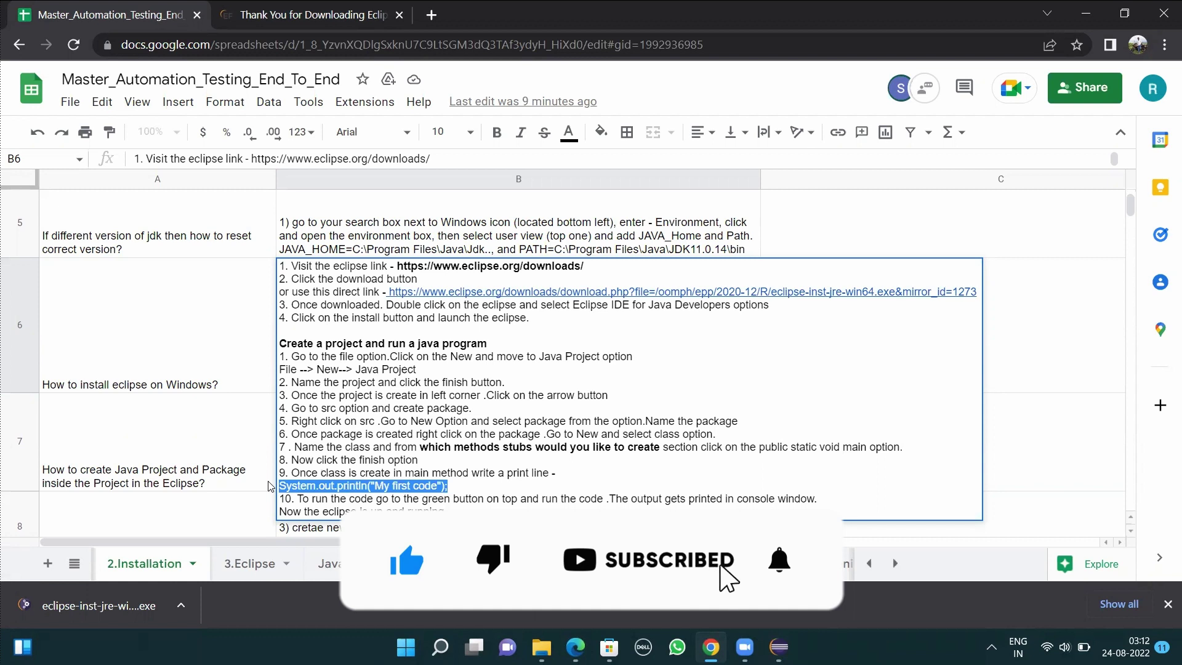
# Return to Eclipse, paste the copied println statement on the empty line inside Test.java's main method and save the file
pyautogui.hotkey('alt', 'Tab')
pyautogui.click(391, 150)
pyautogui.click(485, 129)
pyautogui.click(378, 150)
pyautogui.hotkey('ctrl', 'v')
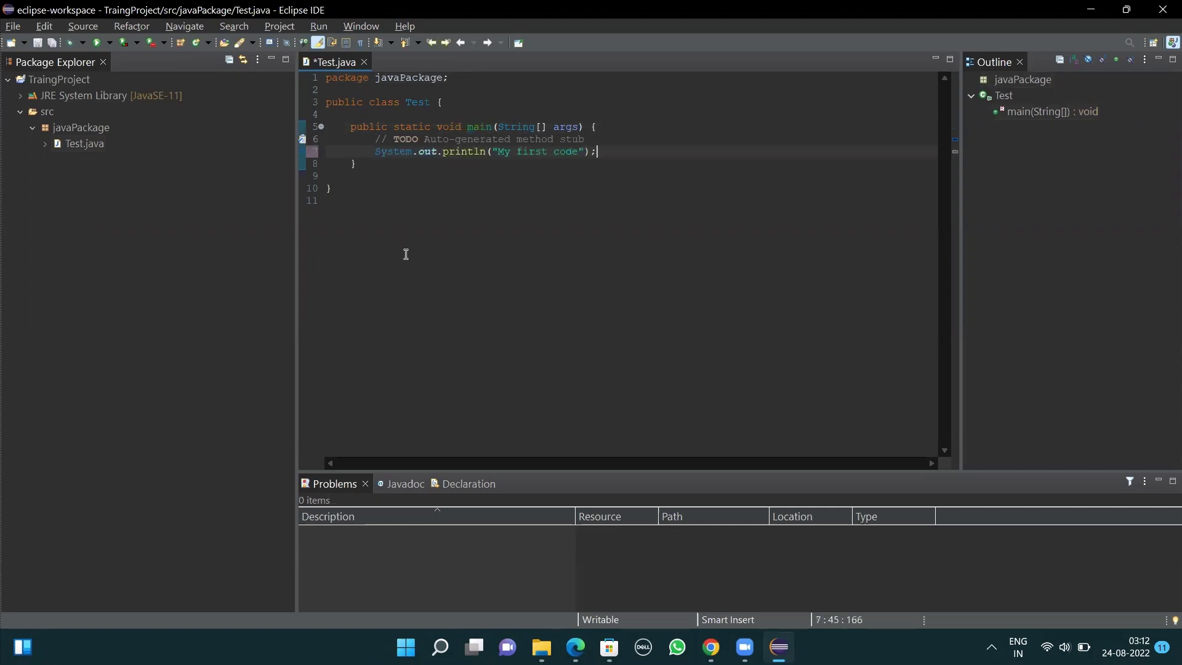
pyautogui.hotkey('ctrl', 's')
# Check the run instructions in the spreadsheet, run the Test class in Eclipse and view its console output
pyautogui.hotkey('alt', 'Tab')
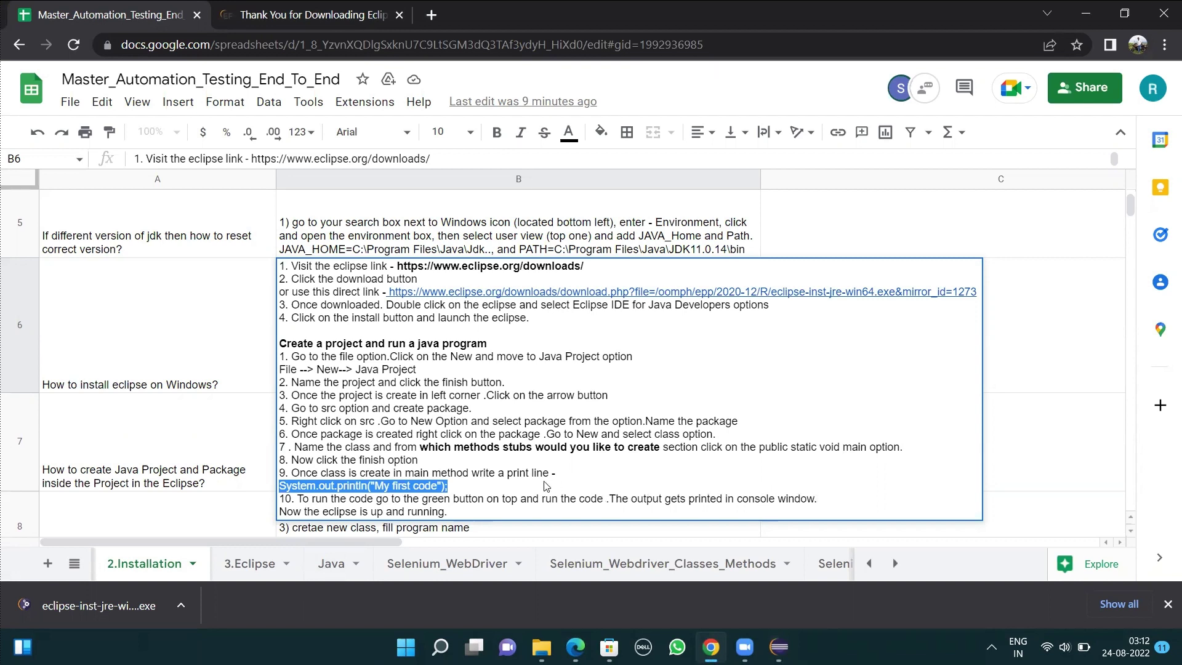
pyautogui.hotkey('alt', 'Tab')
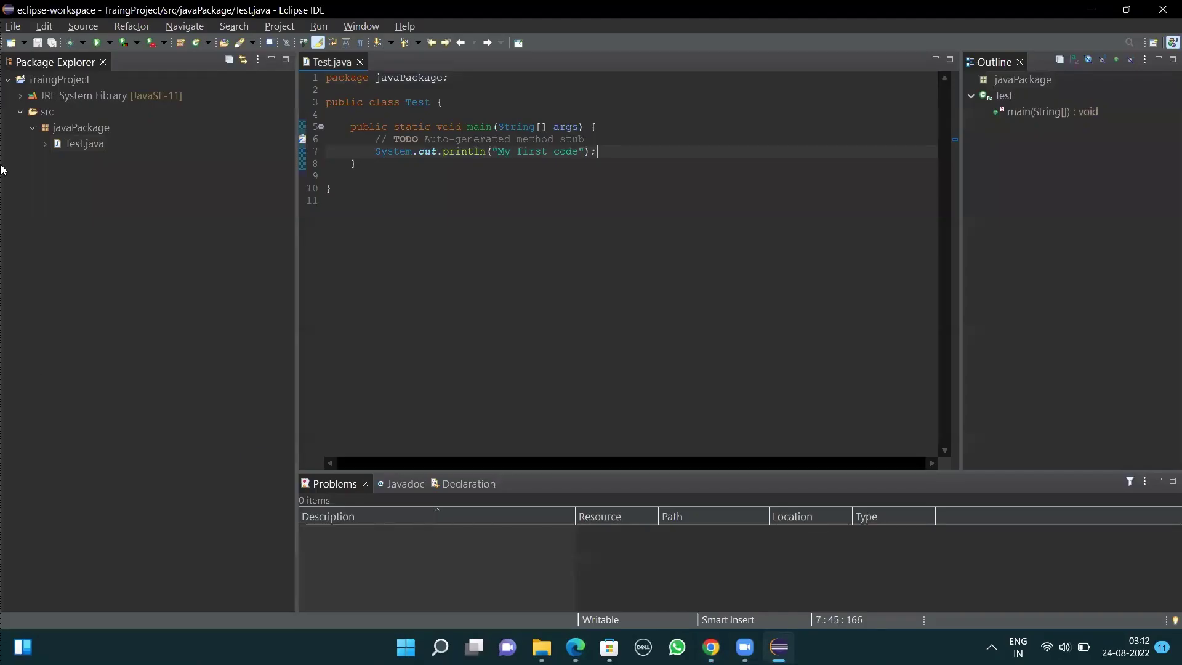
pyautogui.click(96, 44)
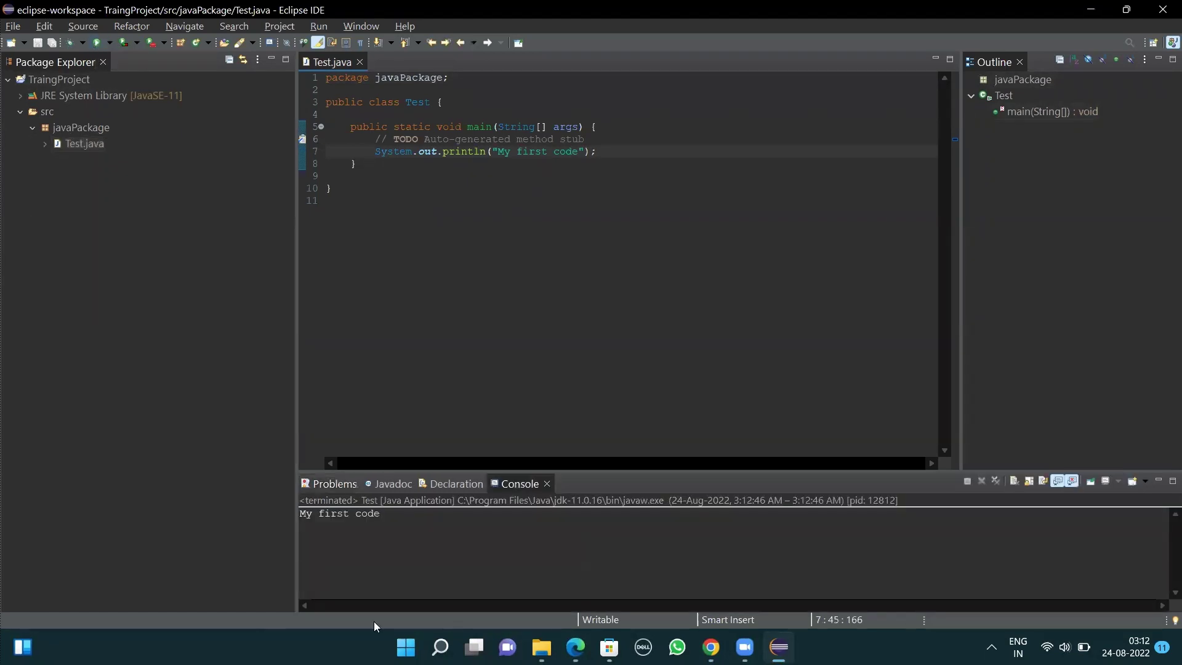
pyautogui.click(418, 512)
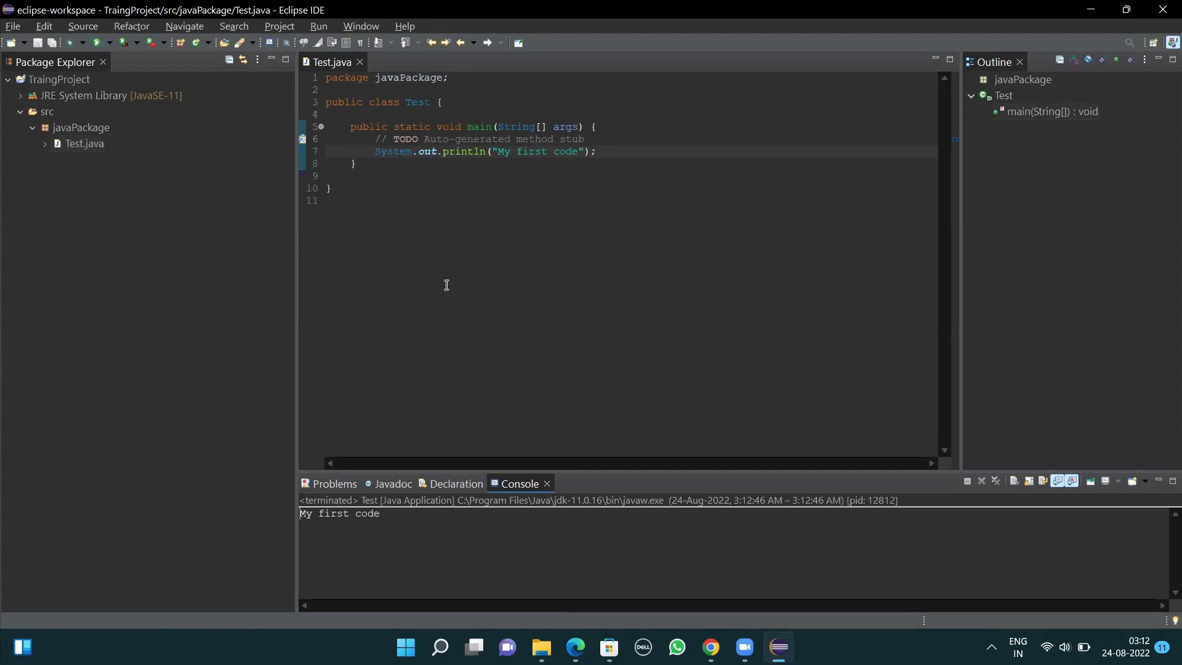
pyautogui.press('alt')
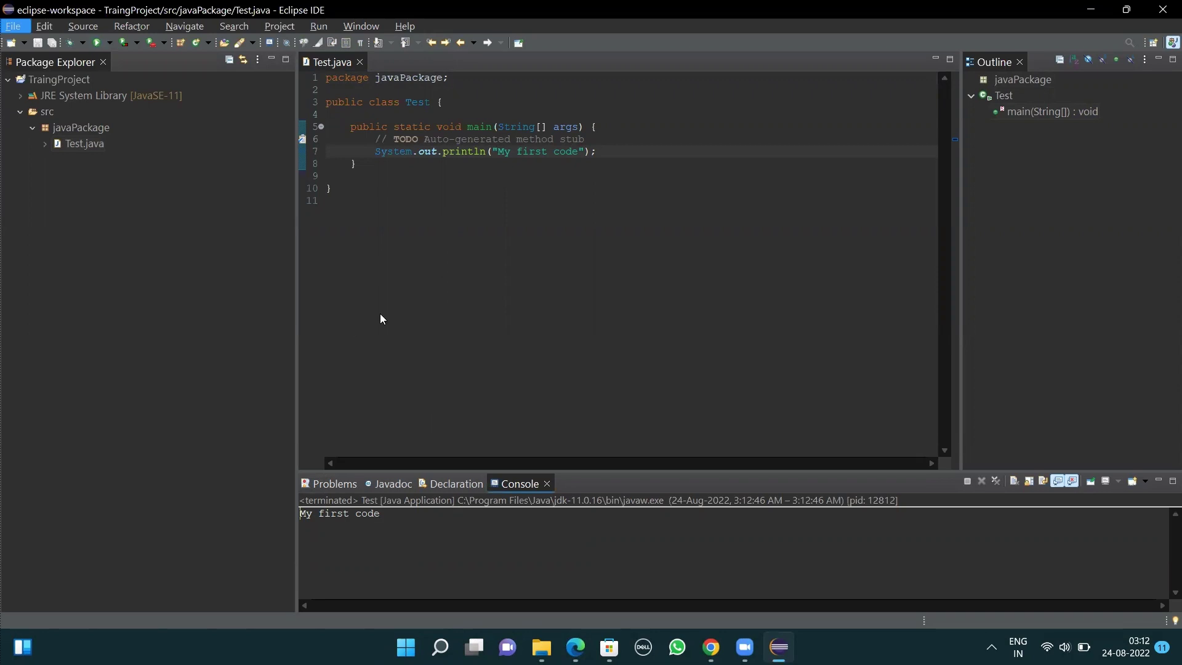